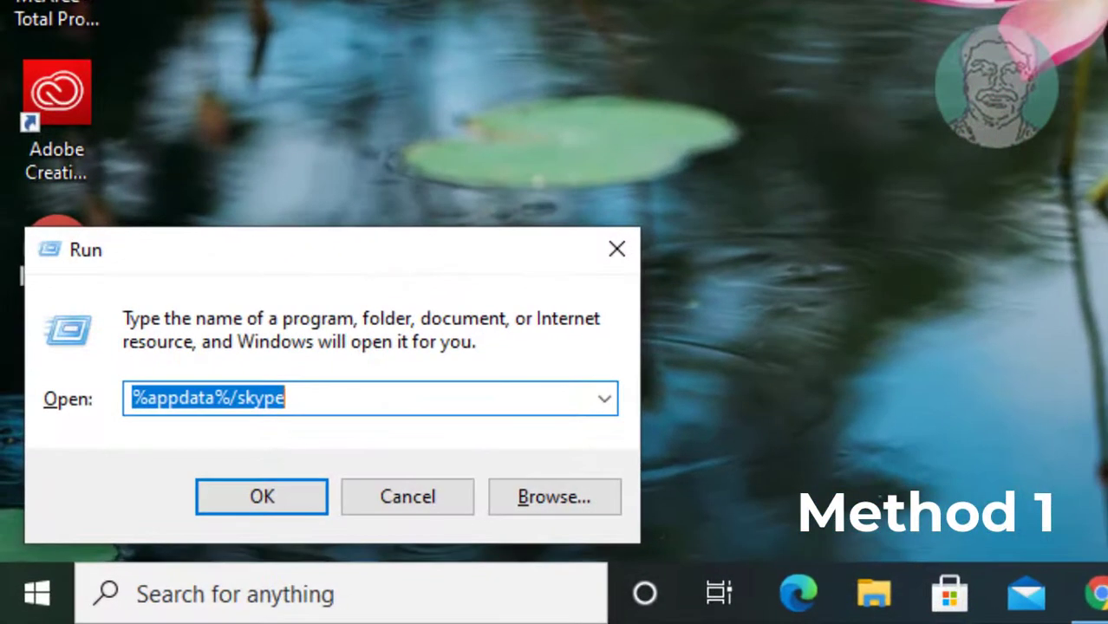
Step: Launch Registry Editor with the Run command regedit and allow it to make changes to the device
type("reged")
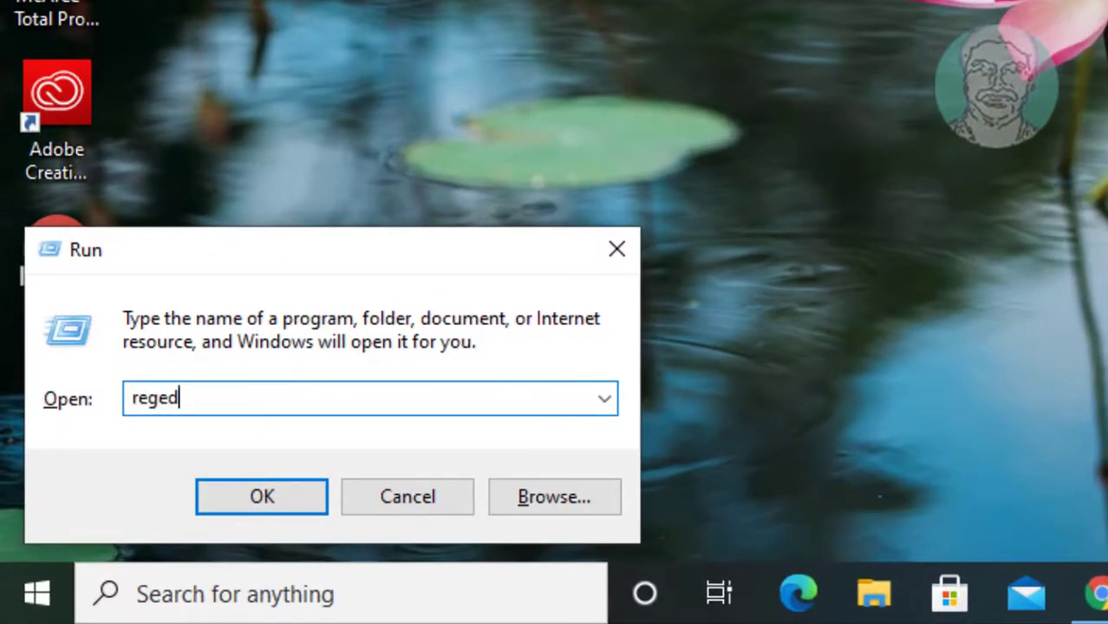
type("it")
key("Return")
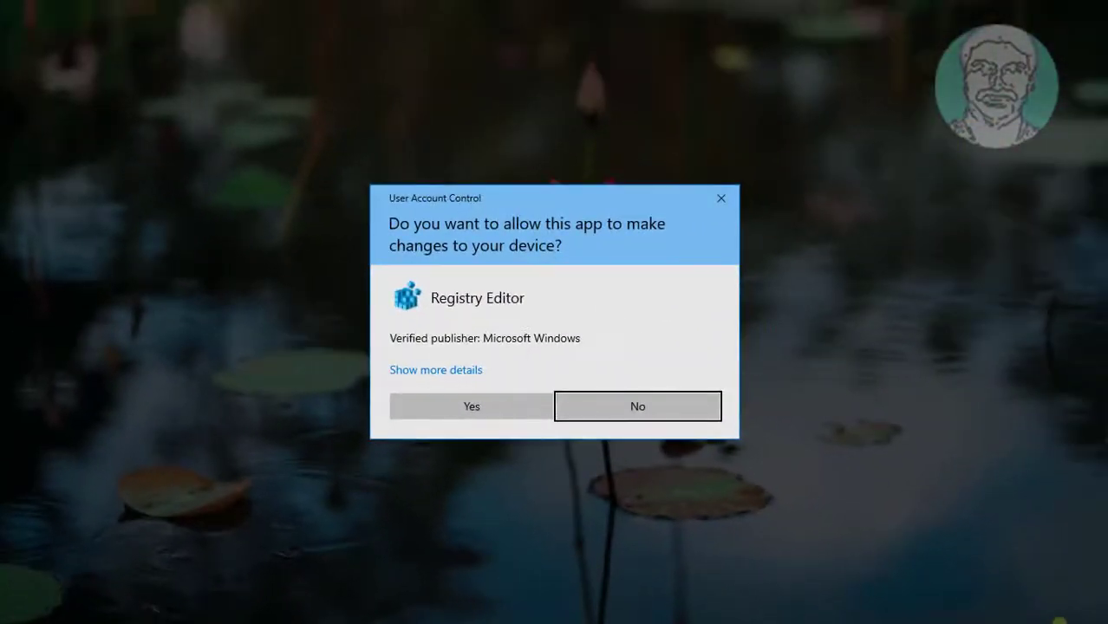
key("Left")
key("Return")
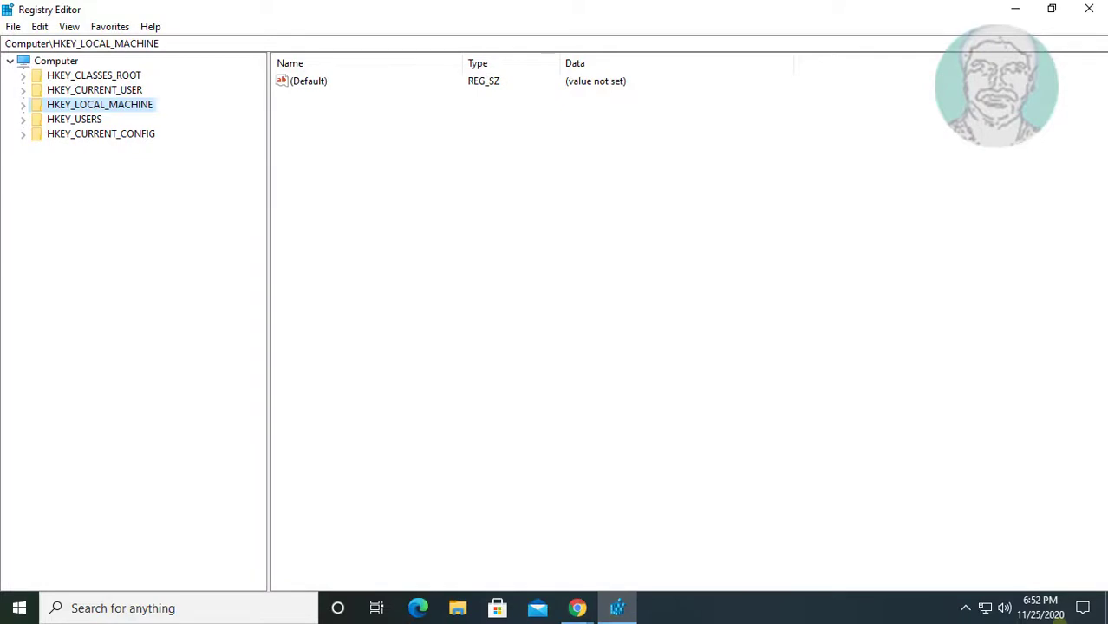
Step: Expand the HKEY_LOCAL_MACHINE key in the registry tree
key("Up")
key("Up")
key("Up")
key("Down")
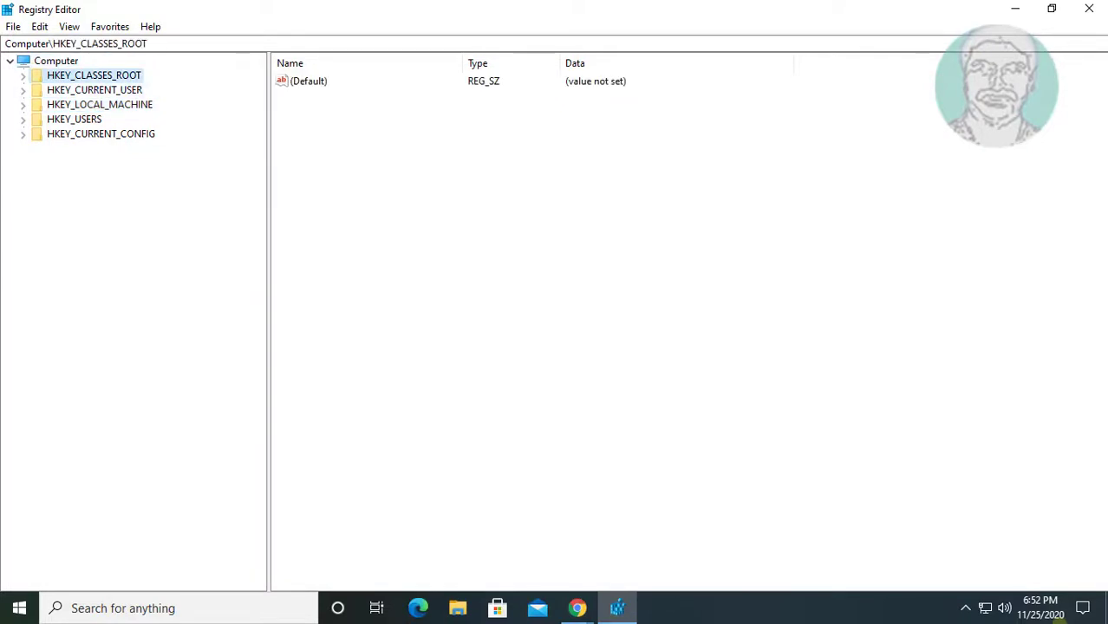
key("Up")
key("Down")
key("Down")
key("Down")
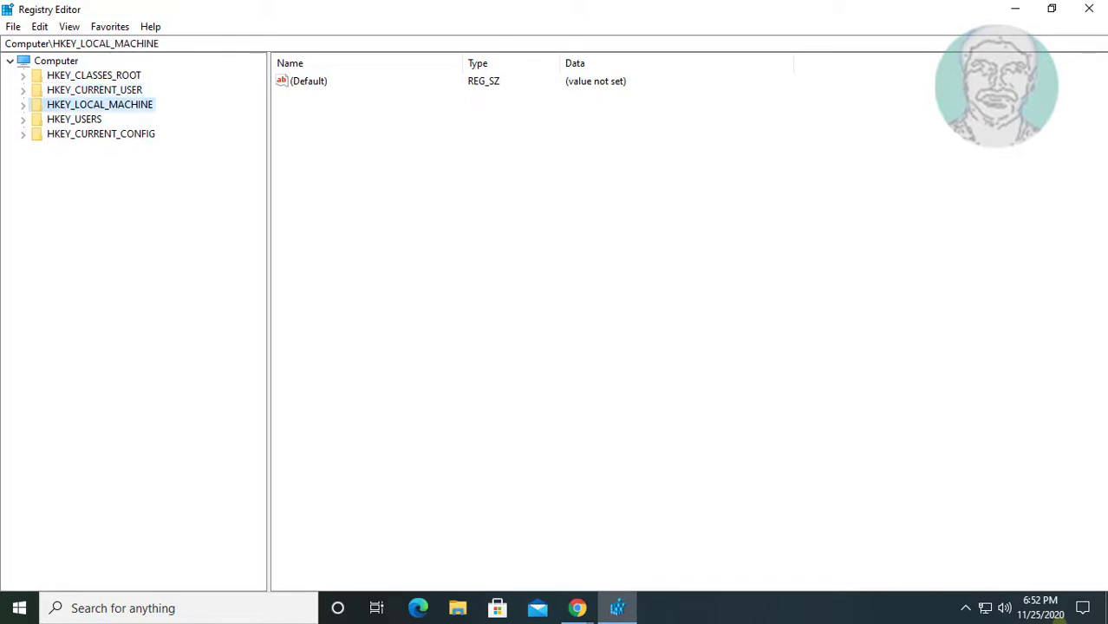
key("Right")
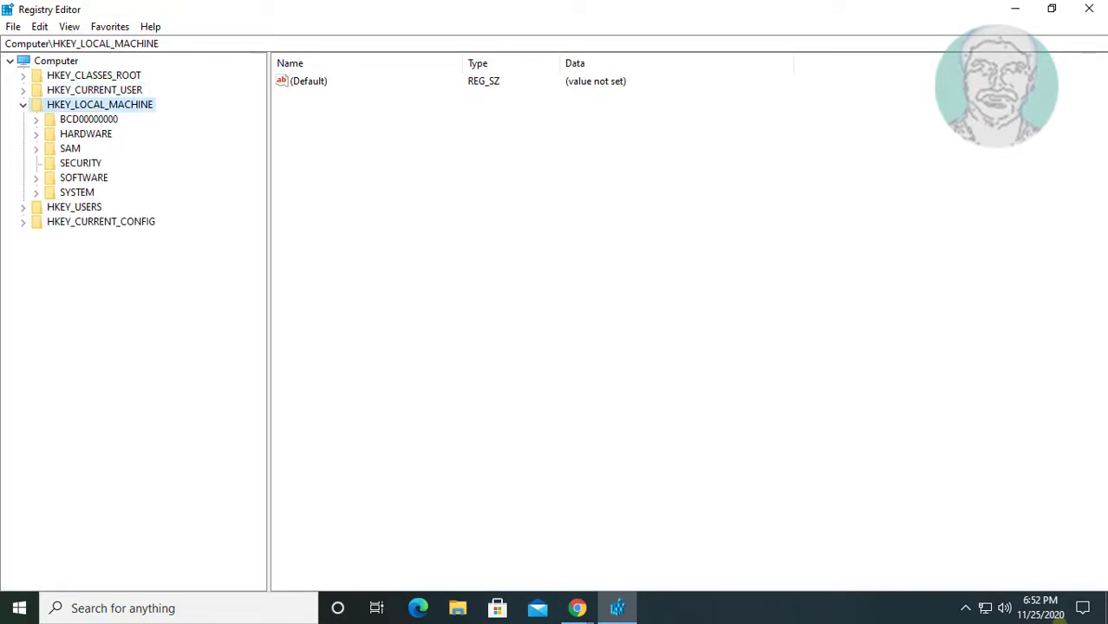
Step: Expand the SOFTWARE key under HKEY_LOCAL_MACHINE
key("Down")
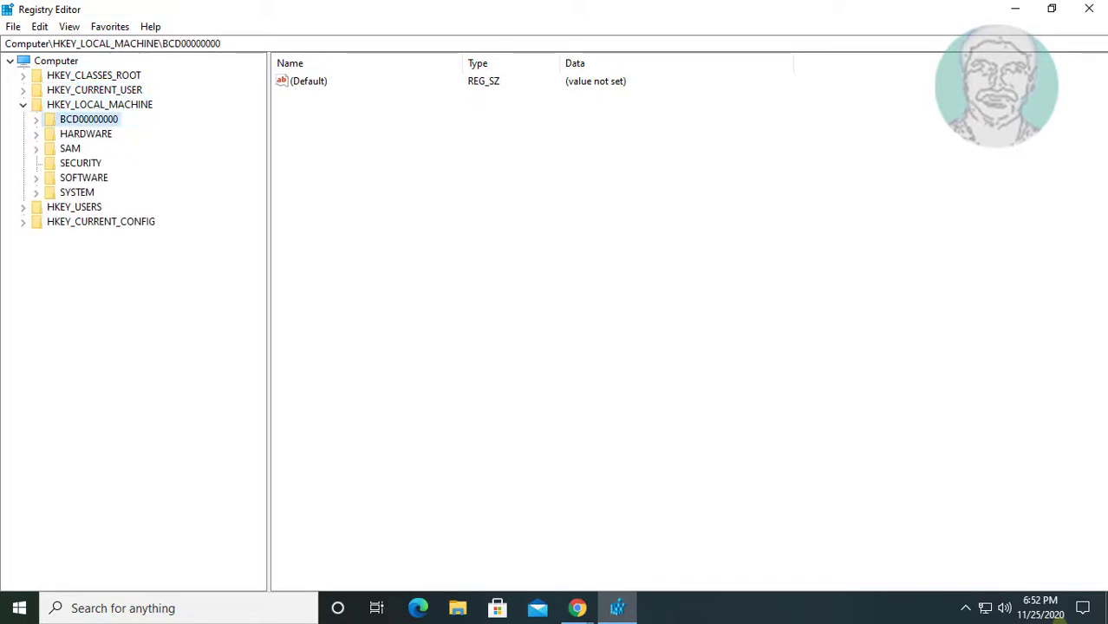
key("Down")
key("Down")
key("Down")
key("Down")
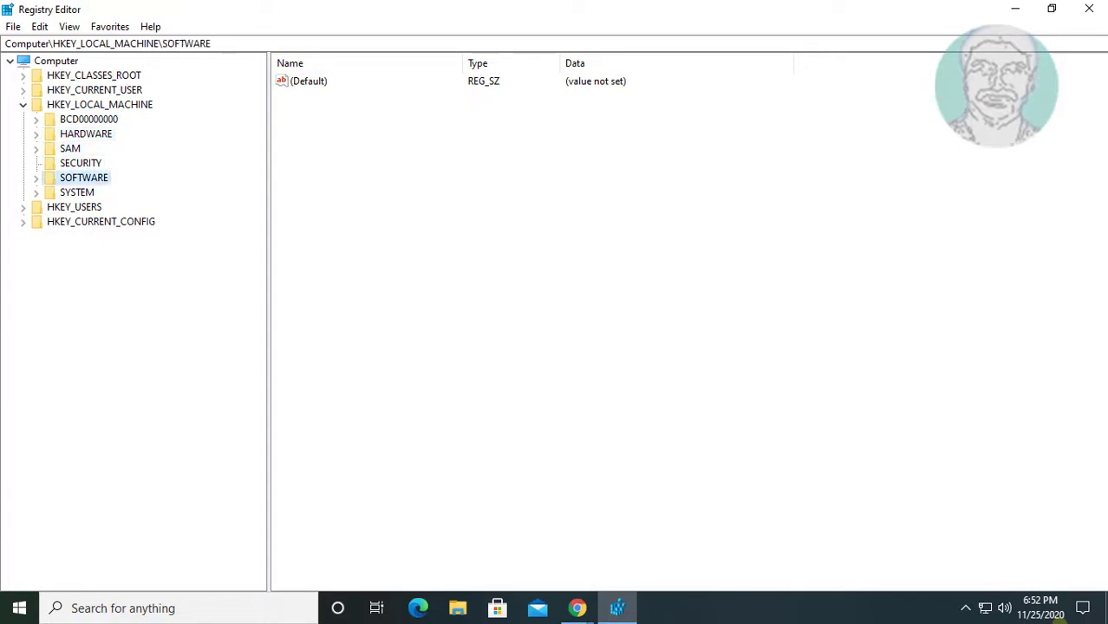
key("Right")
Step: Expand the Microsoft key under HKEY_LOCAL_MACHINE\SOFTWARE
key("Down")
key("Down")
key("Down")
key("Down")
key("Down")
key("Down")
key("Down")
key("Down")
key("Down")
key("Down")
key("Down")
key("Down")
key("Down")
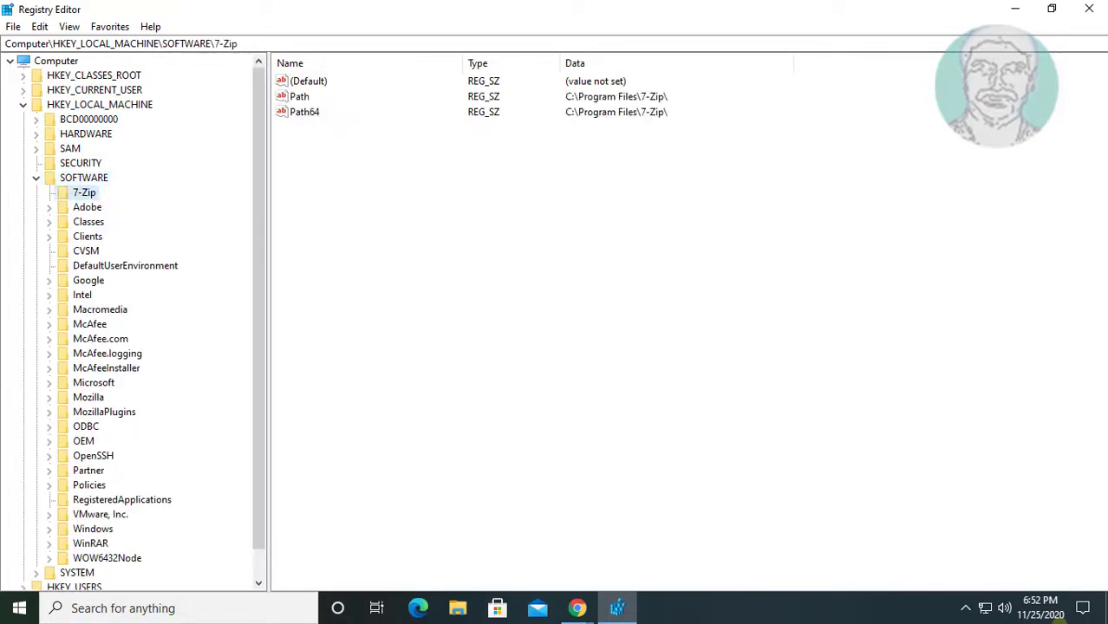
key("Down")
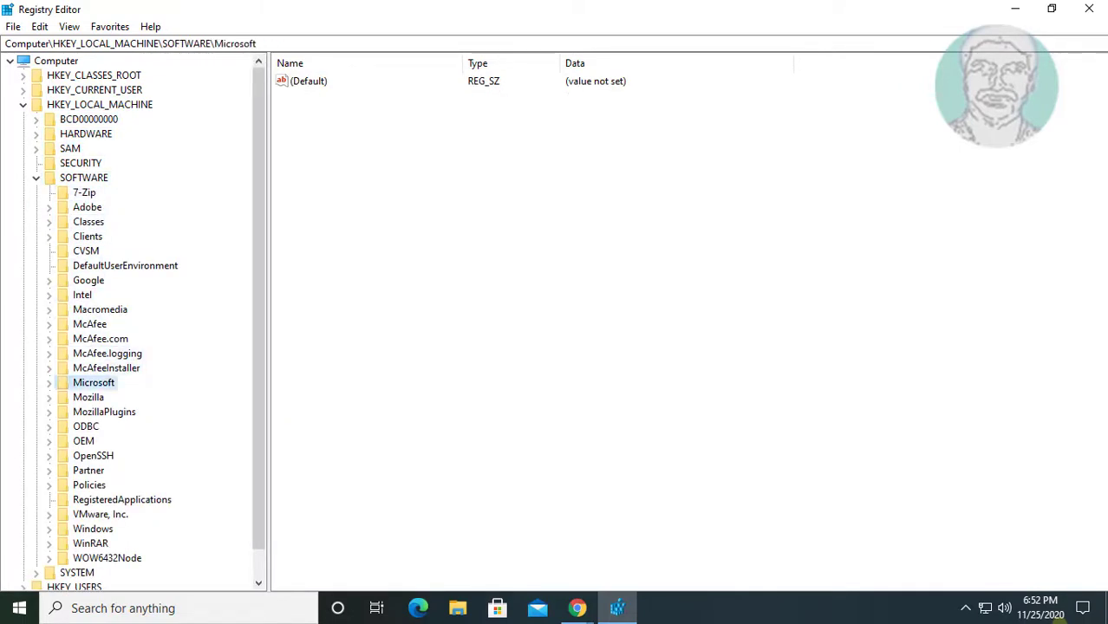
key("Right")
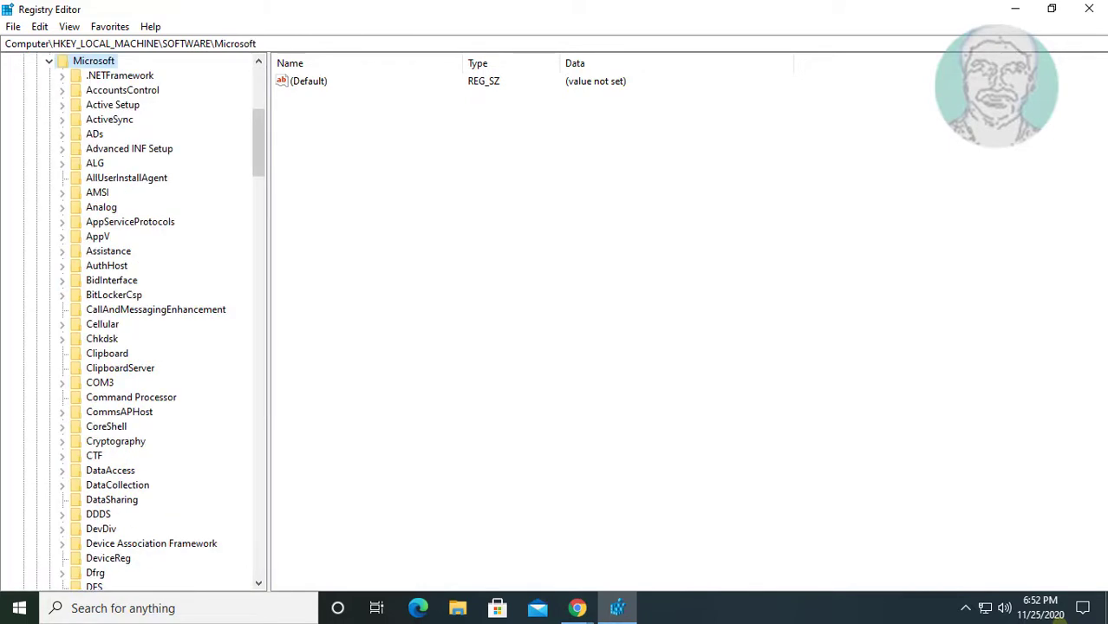
Step: Move the selection down through the subkeys of HKEY_LOCAL_MACHINE\SOFTWARE\Microsoft as far as the SystemCertificates key
key("Down")
key("Down")
key("Down")
key("Down")
key("Down")
key("Down")
key("Down")
key("Down")
key("Down")
key("Down")
key("Down")
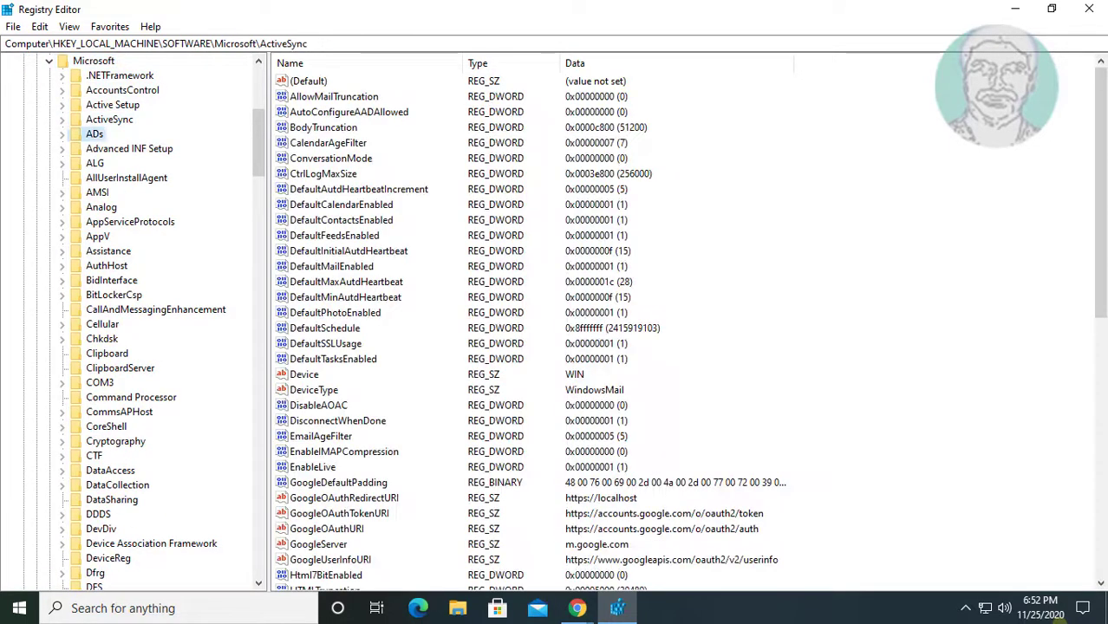
key("Down")
key("Down")
key("Down")
key("Down")
key("Down")
key("Down")
key("Down")
key("Down")
key("Down")
key("Down")
key("Down")
key("Down")
key("Down")
key("Down")
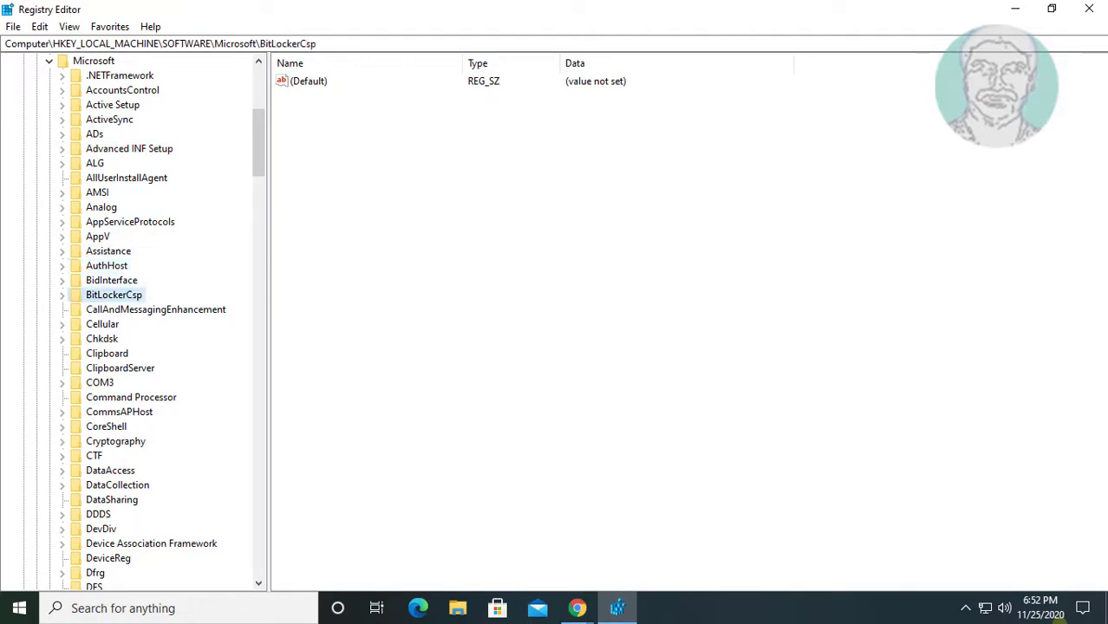
key("Down")
key("Down")
key("Down")
key("Down")
key("Down")
key("Down")
key("Down")
key("Down")
key("Down")
key("Down")
key("Down")
key("Down")
key("Down")
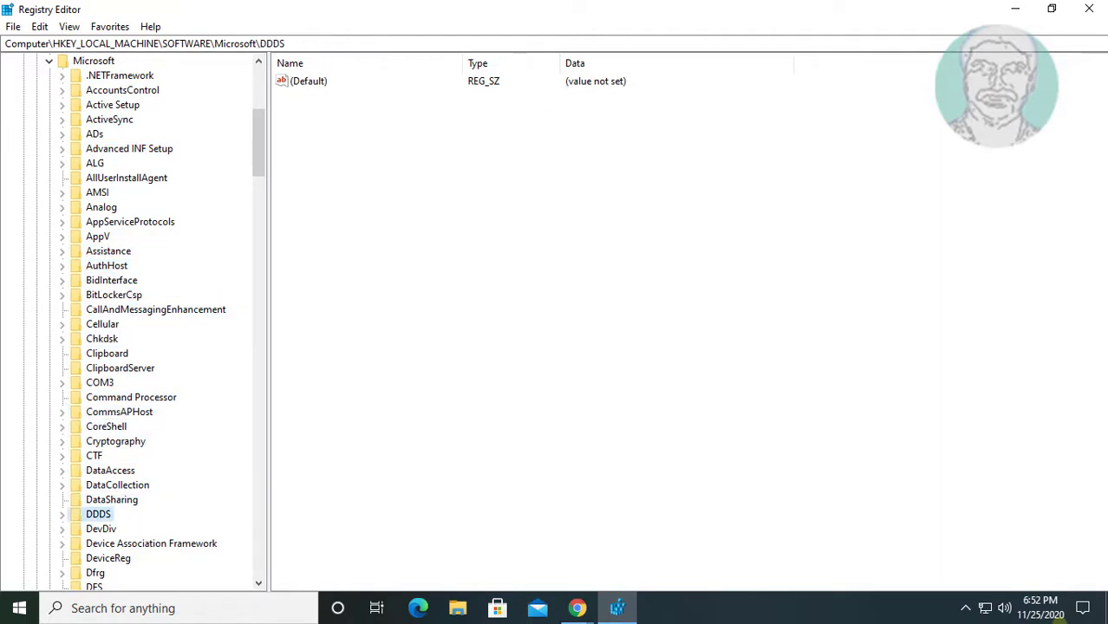
key("Down")
key("Down")
key("Down")
key("Down")
key("Down")
key("Down")
key("Down")
key("Down")
key("Down")
key("Down")
key("Down")
key("Down")
key("Down")
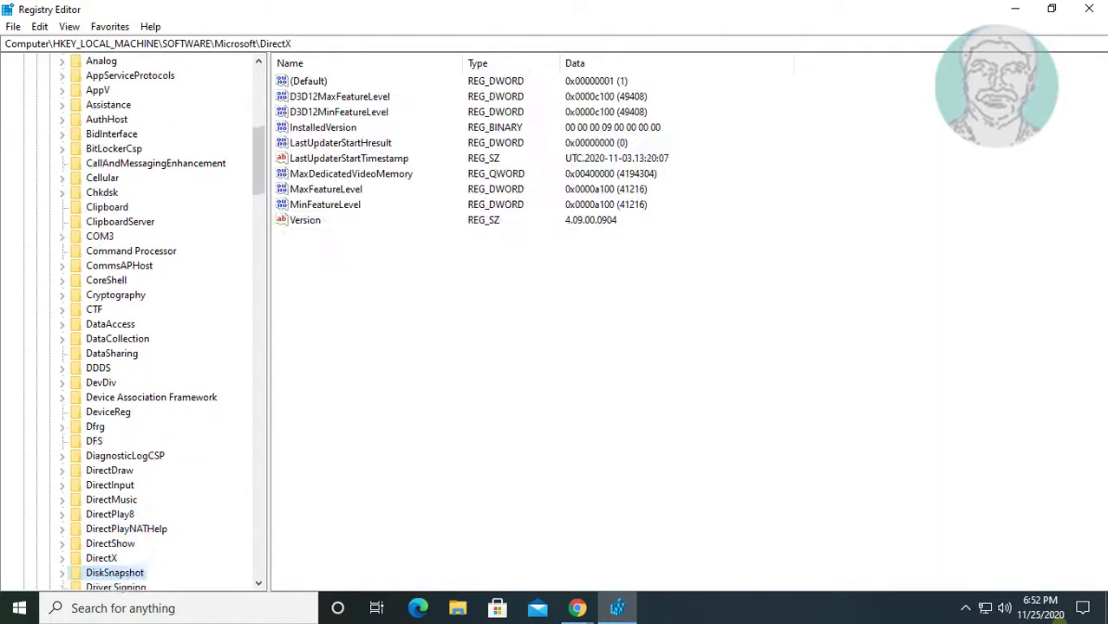
key("Down")
key("Down")
key("Down")
key("Down")
key("Down")
key("Down")
key("Down")
key("Down")
key("Down")
key("Down")
key("Down")
key("Down")
key("Down")
key("Down")
key("Down")
key("Down")
key("Down")
key("Down")
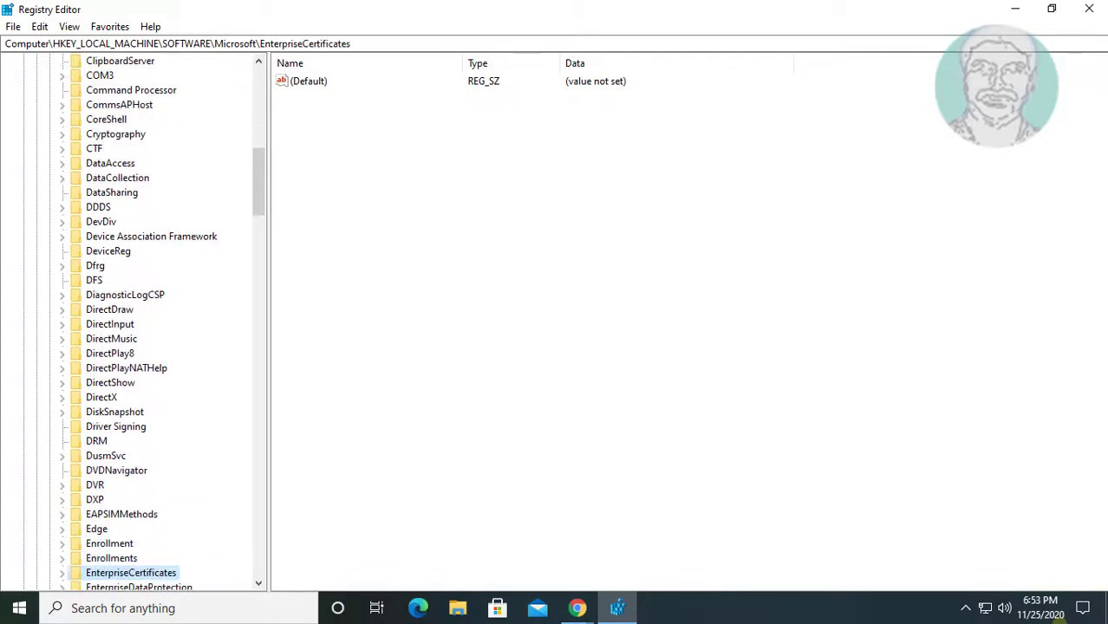
key("Down")
key("Down")
key("Down")
key("Down")
key("Down")
key("Down")
key("Down")
key("Down")
key("Down")
key("Down")
key("Down")
key("Down")
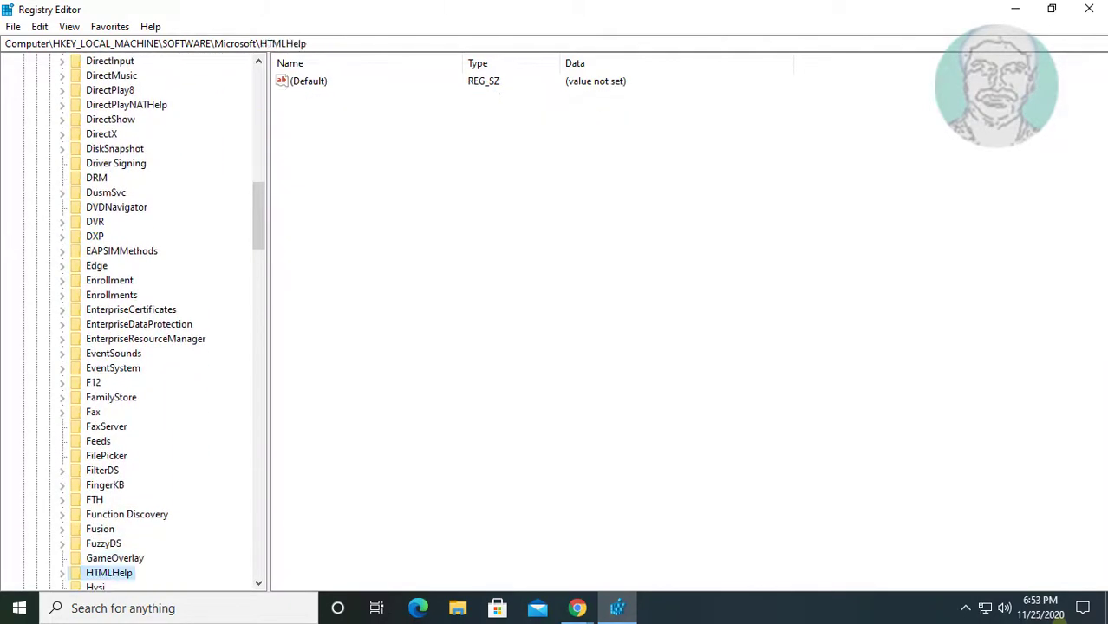
key("Down")
key("Down")
key("Down")
key("Down")
key("Down")
key("Down")
key("Down")
key("Down")
key("Down")
key("Down")
key("Down")
key("Down")
key("Down")
key("Down")
key("Down")
key("Down")
key("Down")
key("Down")
key("Down")
key("Down")
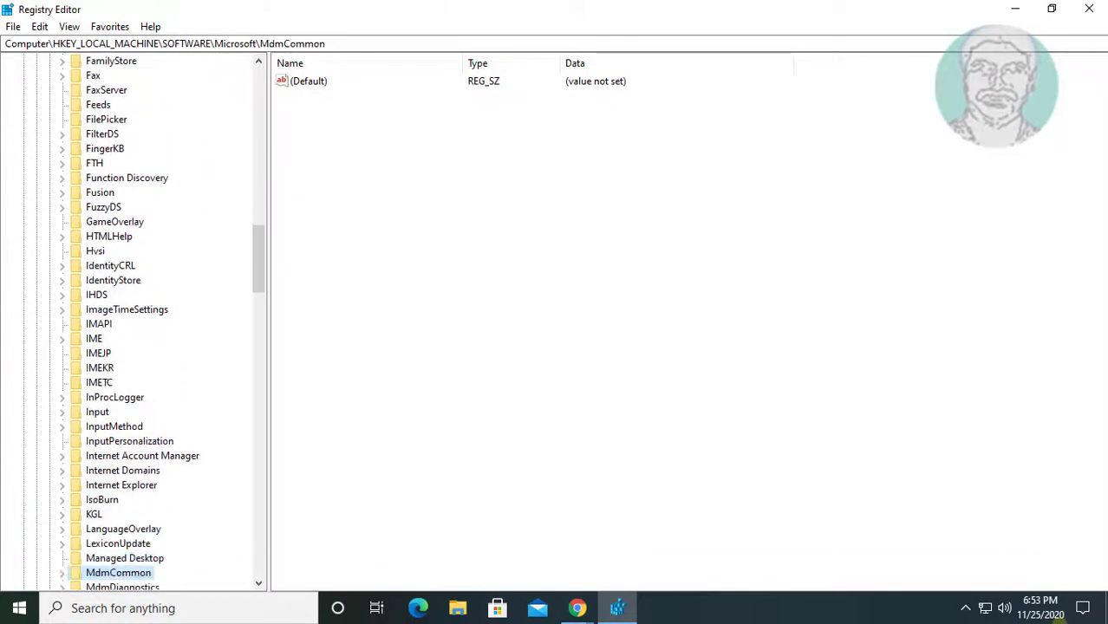
key("Down")
key("Down")
key("Down")
key("Down")
key("Down")
key("Down")
key("Down")
key("Down")
key("Down")
key("Down")
key("Down")
key("Down")
key("Down")
key("Down")
key("Down")
key("Down")
key("Down")
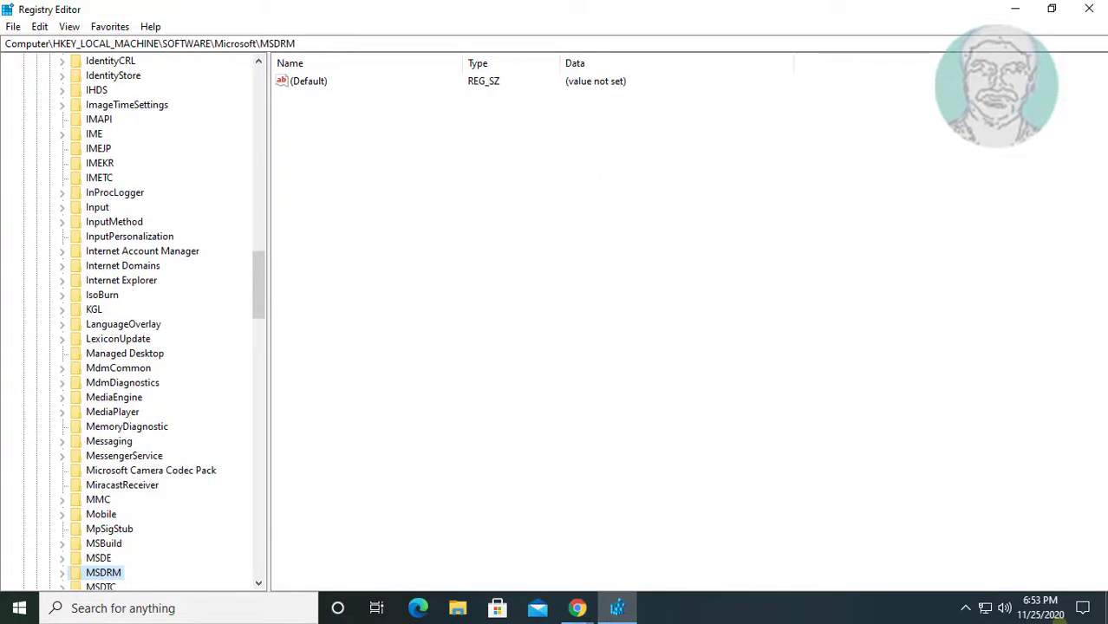
key("Down")
key("Down")
key("Down")
key("Down")
key("Down")
key("Down")
key("Down")
key("Down")
key("Down")
key("Down")
key("Down")
key("Down")
key("Down")
key("Down")
key("Down")
key("Down")
key("Down")
key("Down")
key("Down")
key("Down")
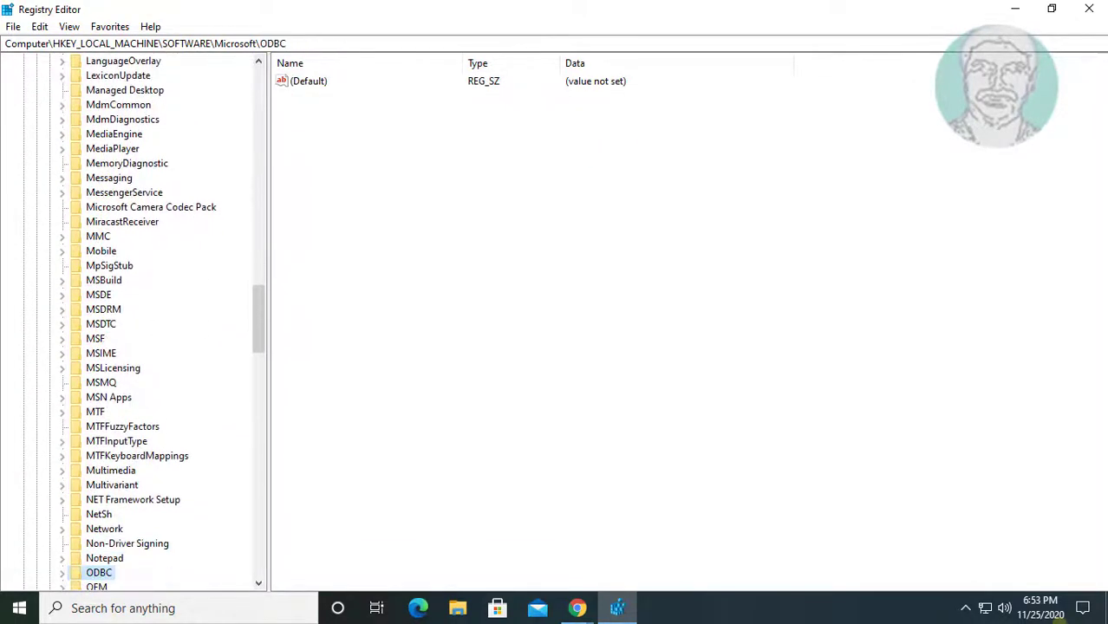
key("Down")
key("Down")
key("Down")
key("Down")
key("Down")
key("Down")
key("Down")
key("Down")
key("Down")
key("Down")
key("Down")
key("Down")
key("Down")
key("Down")
key("Down")
key("Down")
key("Down")
key("Down")
key("Down")
key("Down")
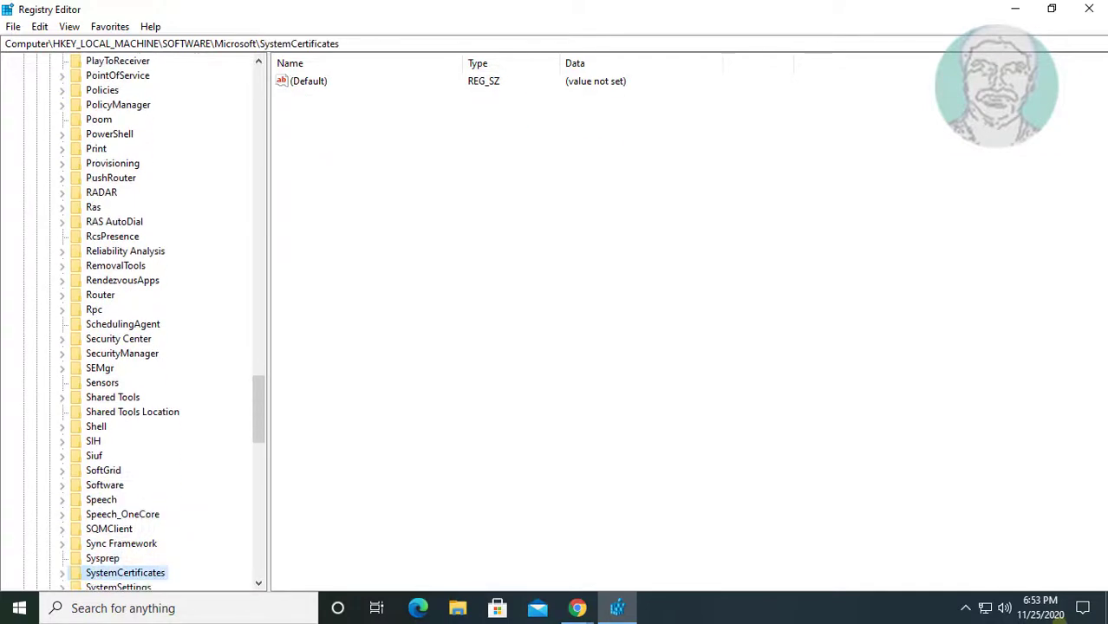
Step: Expand the Windows key under HKEY_LOCAL_MACHINE\SOFTWARE\Microsoft
key("Down")
key("Down")
key("Down")
key("Down")
key("Down")
key("Down")
key("Down")
key("Down")
key("Down")
key("Down")
key("Down")
key("Down")
key("Down")
key("Down")
key("Down")
key("Down")
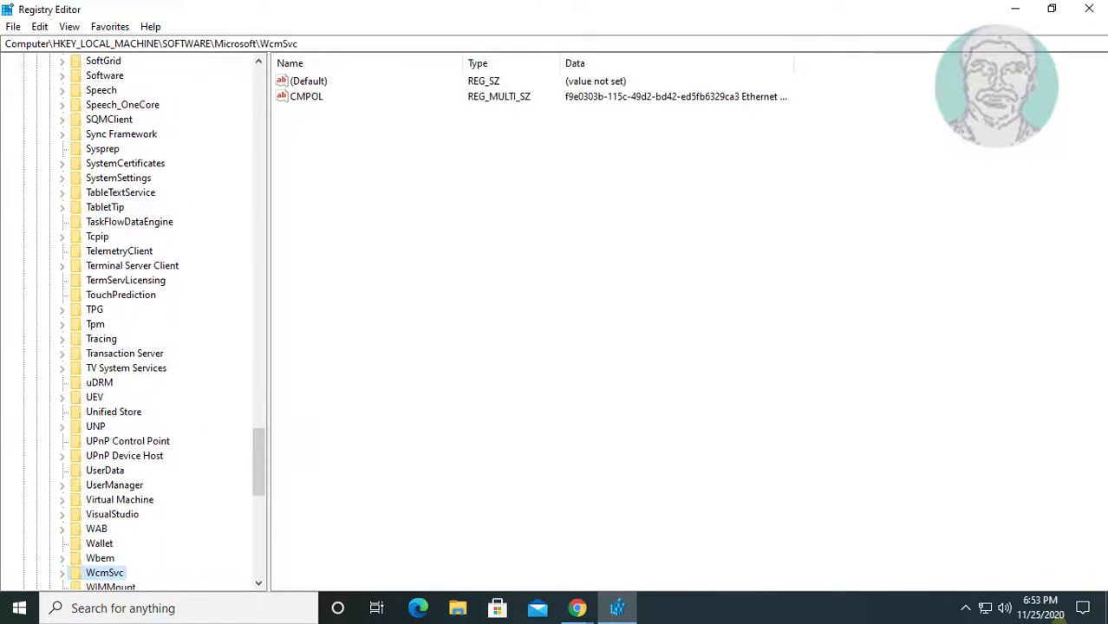
key("Up")
key("Up")
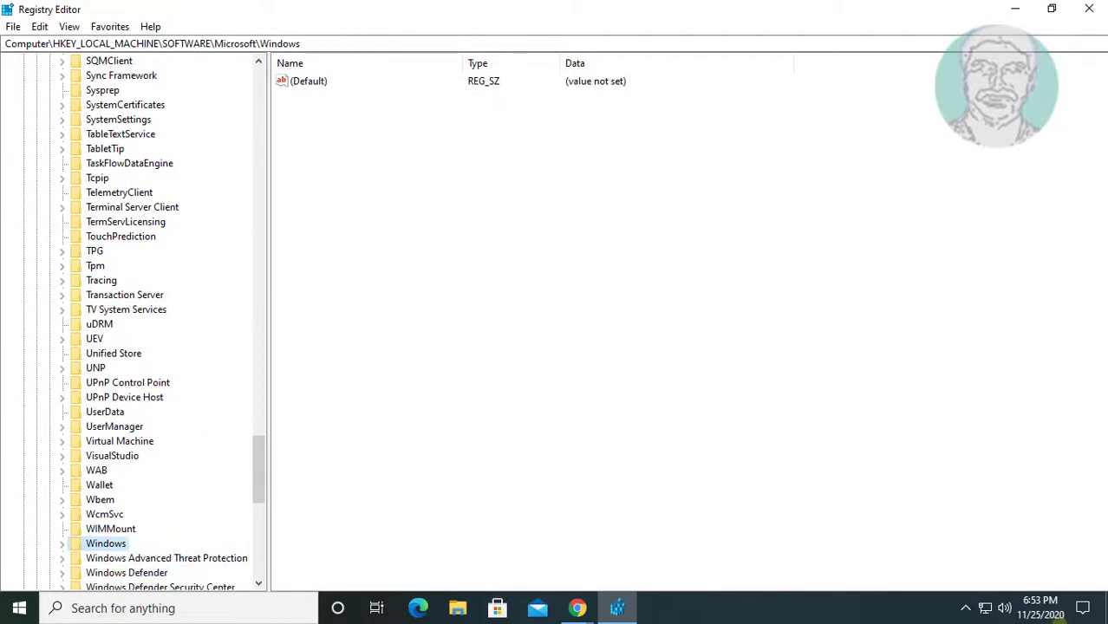
key("Right")
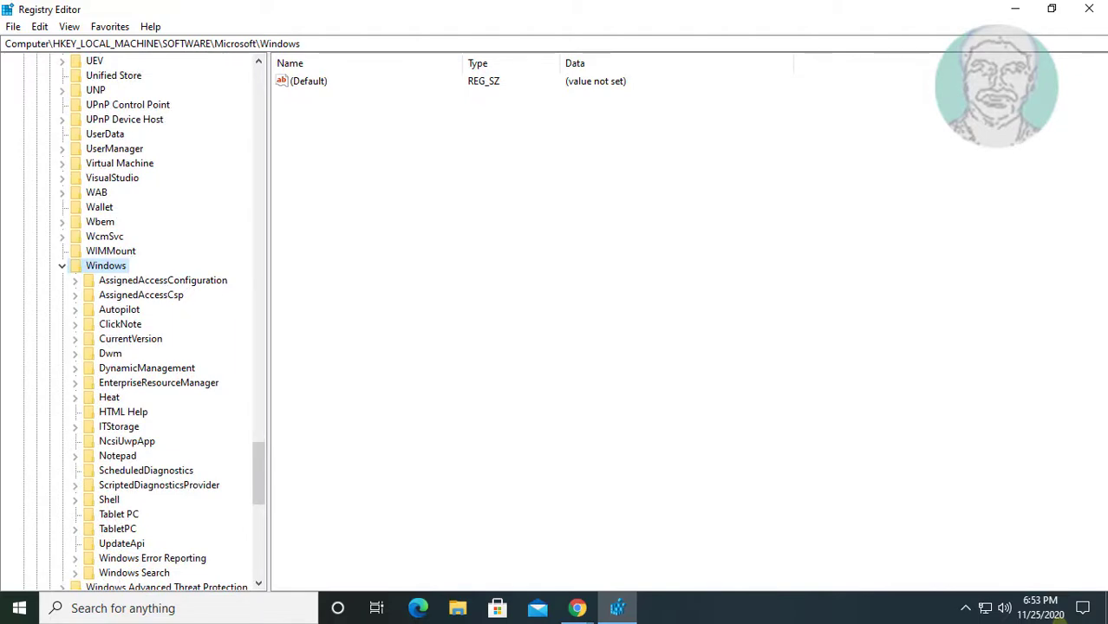
Step: Expand the CurrentVersion key under Microsoft\Windows in the registry tree
key("Down")
key("Down")
key("Down")
key("Down")
key("Down")
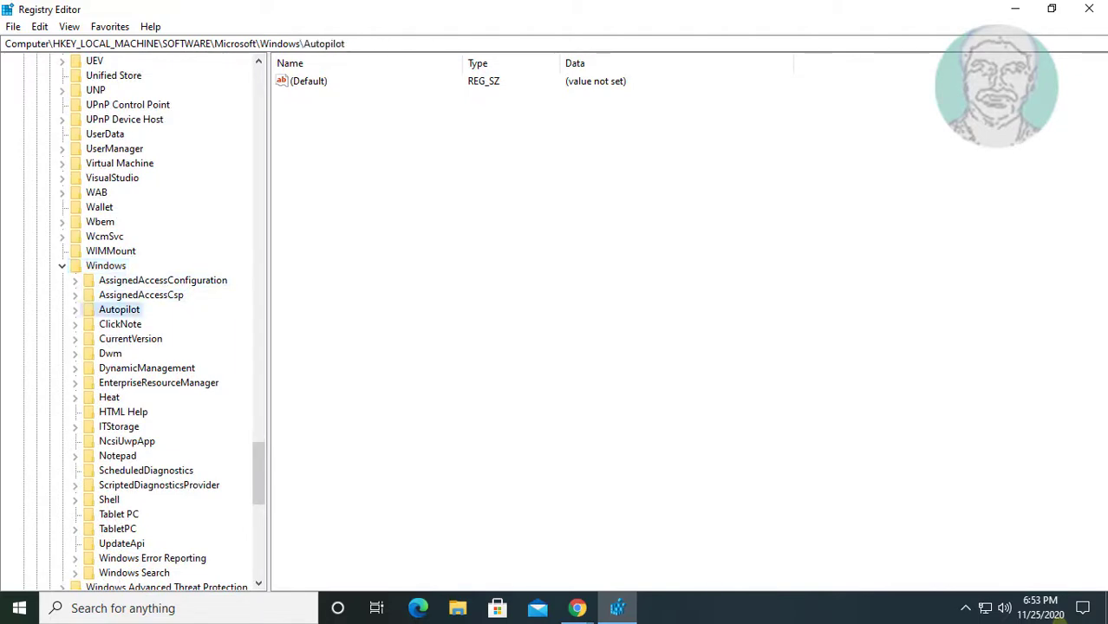
key("Right")
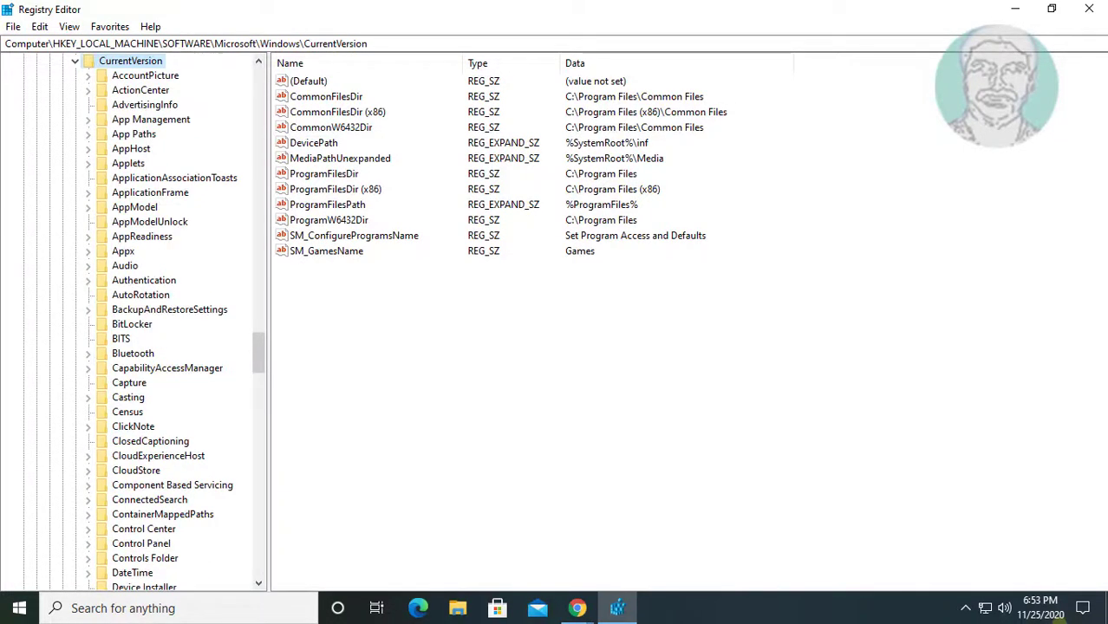
Step: Find the Policies key among the subkeys of Windows\CurrentVersion and expand it
key("Down")
key("Down")
key("Down")
key("Down")
key("Down")
key("Down")
key("Down")
key("Down")
key("Down")
key("Down")
key("Down")
key("Down")
key("Down")
key("Down")
key("Down")
key("Down")
key("Down")
key("Down")
key("Down")
key("Down")
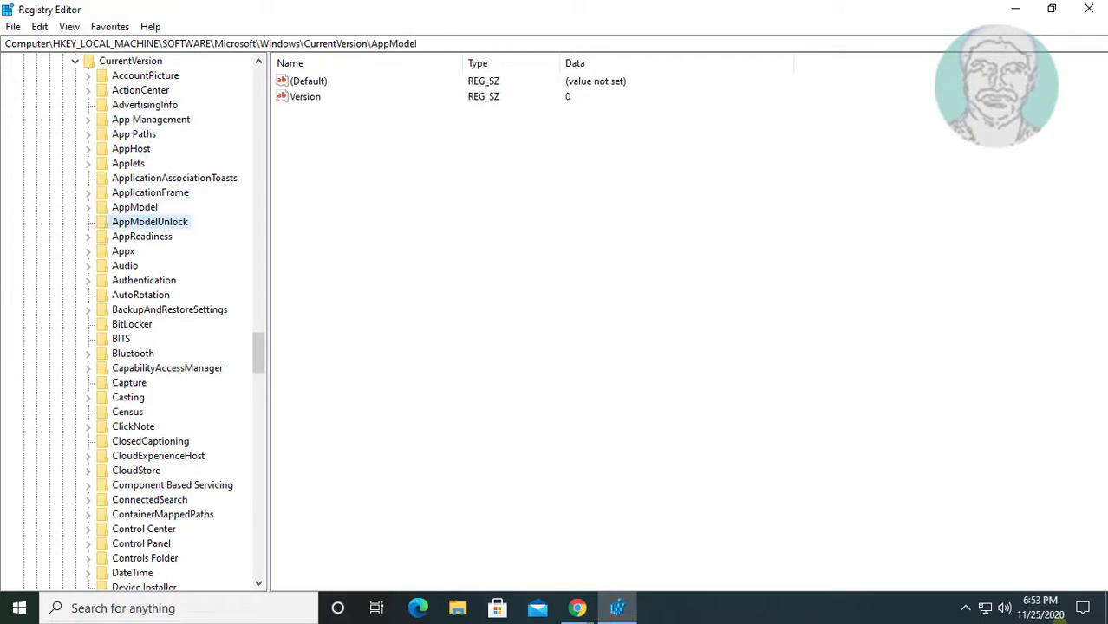
key("Down")
key("Down")
key("Down")
key("Down")
key("Down")
key("Down")
key("Down")
key("Down")
key("Down")
key("Down")
key("Down")
key("Down")
key("Down")
key("Down")
key("Down")
key("Down")
key("Down")
key("Down")
key("Down")
key("Down")
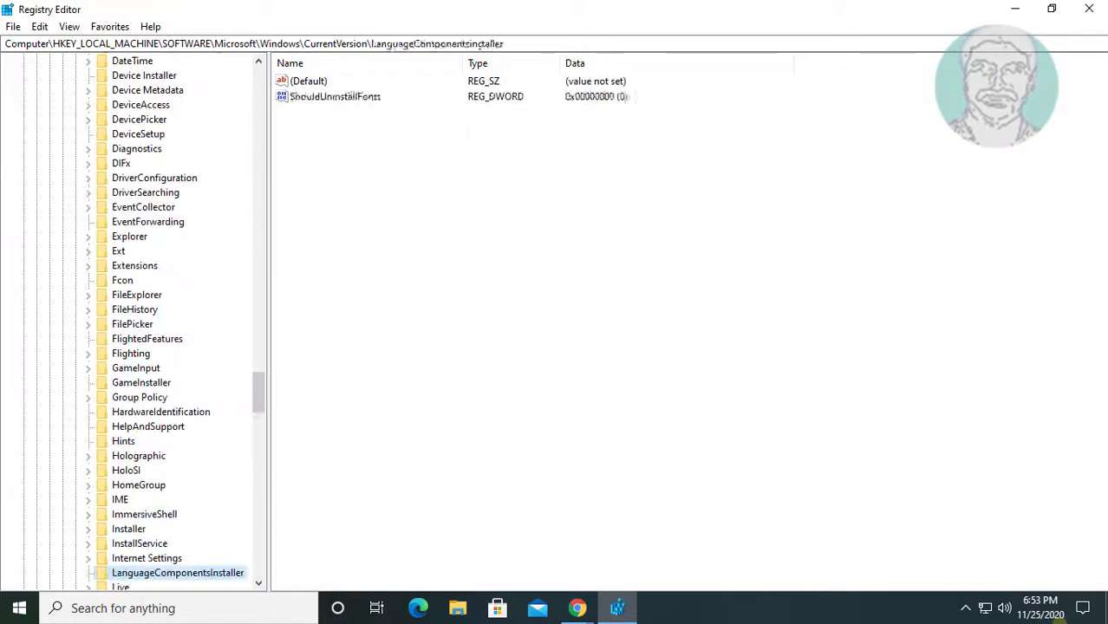
key("Down")
key("Down")
key("Down")
key("Down")
key("Down")
key("Down")
key("Down")
key("Down")
key("Down")
key("Down")
key("Down")
key("Down")
key("Down")
key("Down")
key("Down")
key("Down")
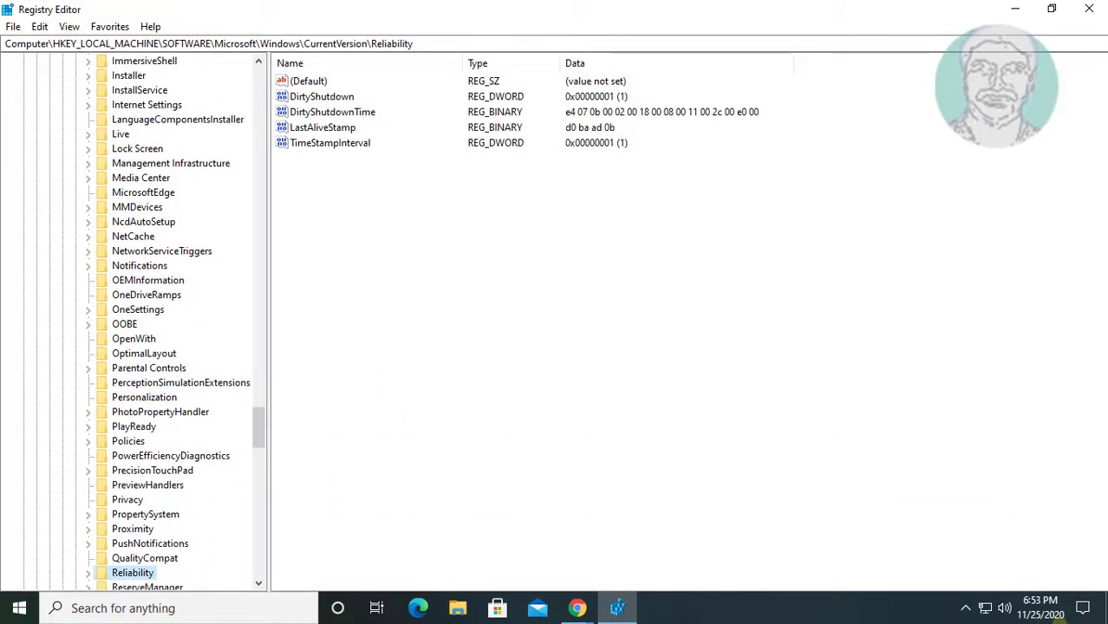
key("Up")
key("Up")
key("Up")
key("Up")
key("Up")
key("Up")
key("Up")
key("Up")
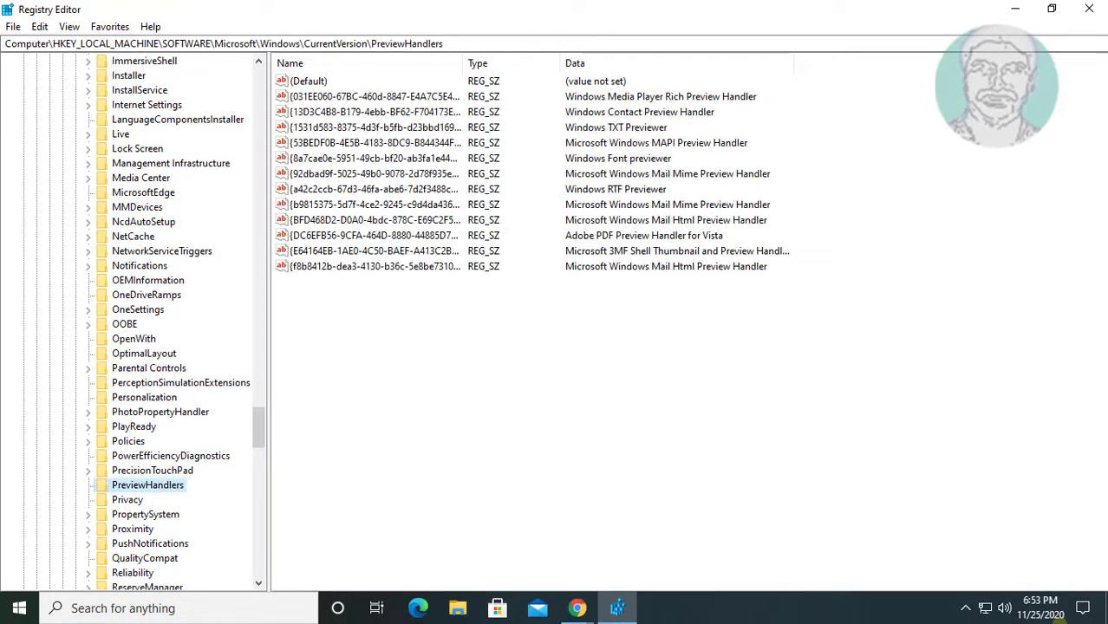
key("Up")
key("Right")
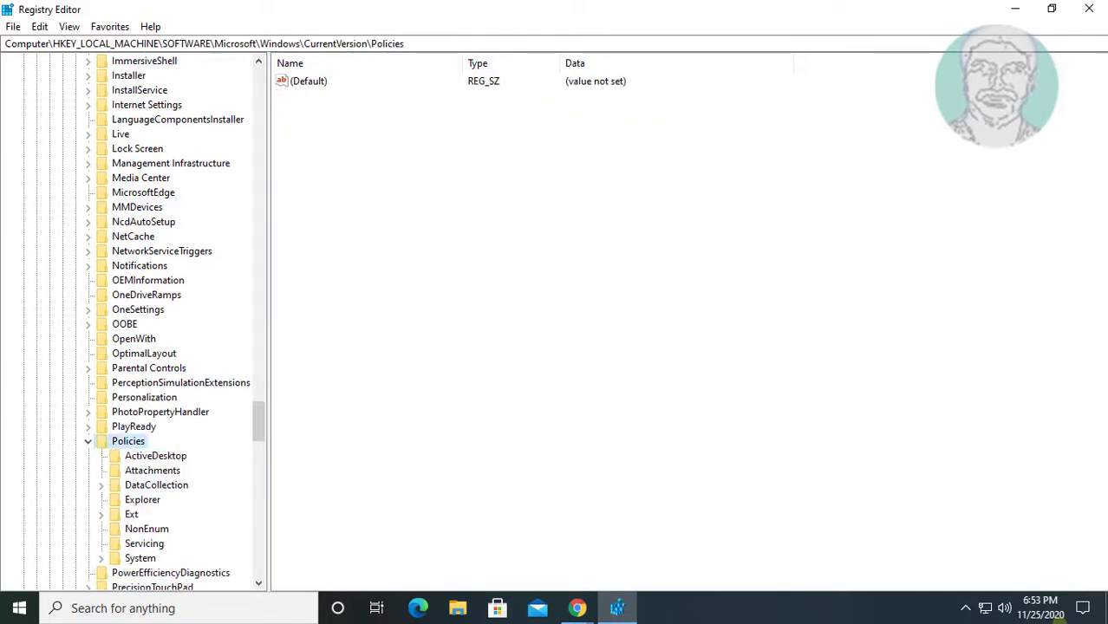
Step: Select the System key under CurrentVersion\Policies to show its values
key("Down")
key("Down")
key("Down")
key("Down")
key("Down")
key("Down")
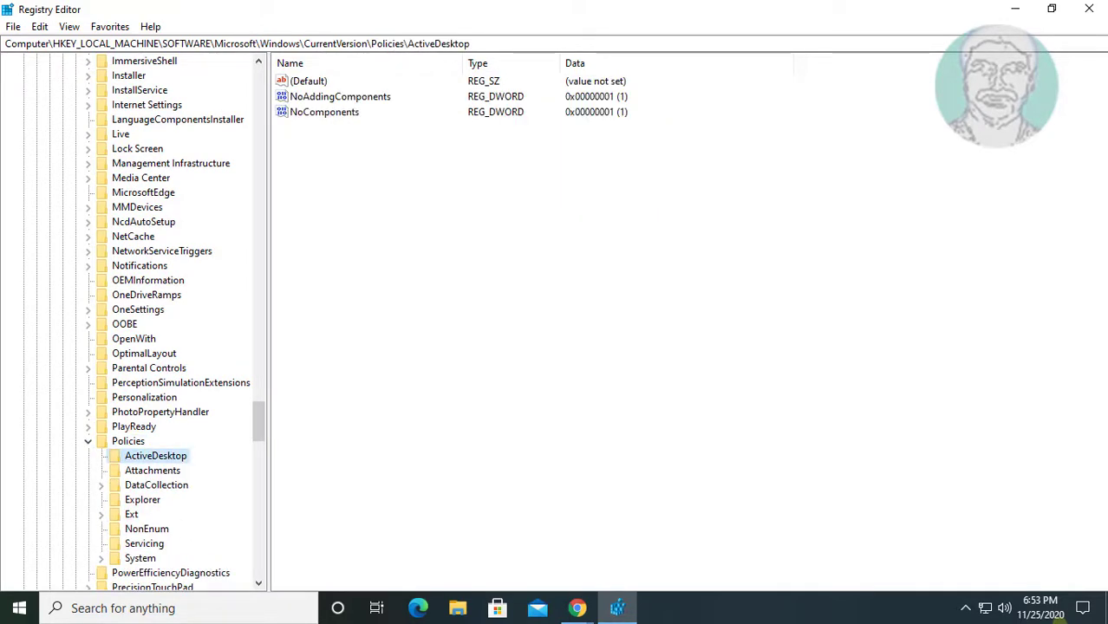
key("Down")
key("Down")
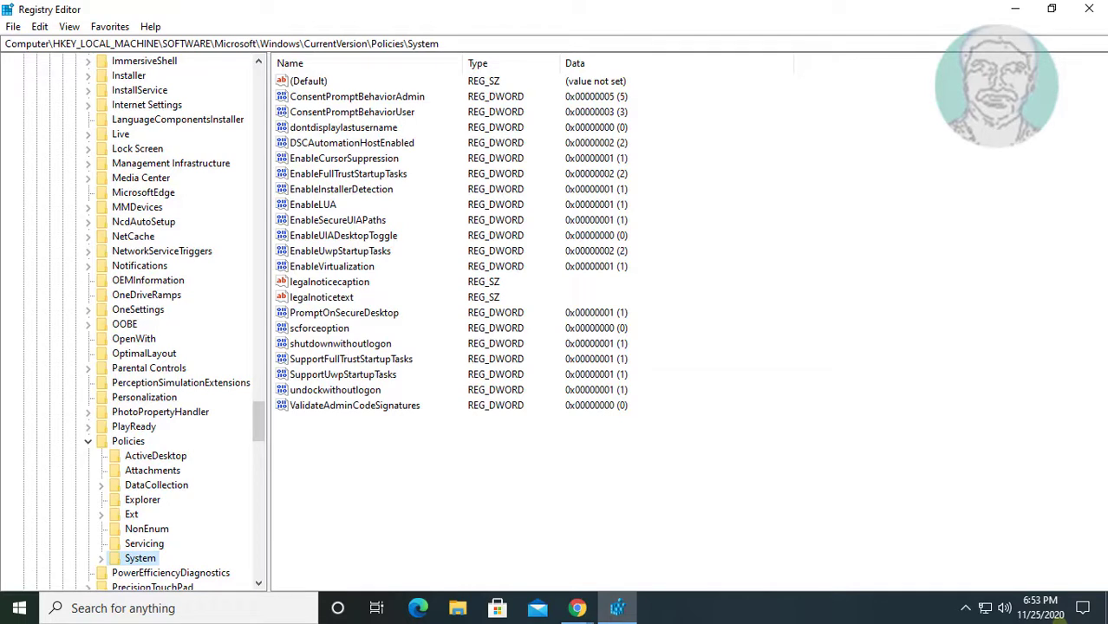
Step: Set the value data of the EnableCursorSuppression DWORD in the Policies\System key to 0
key("Tab")
key("Down")
key("Down")
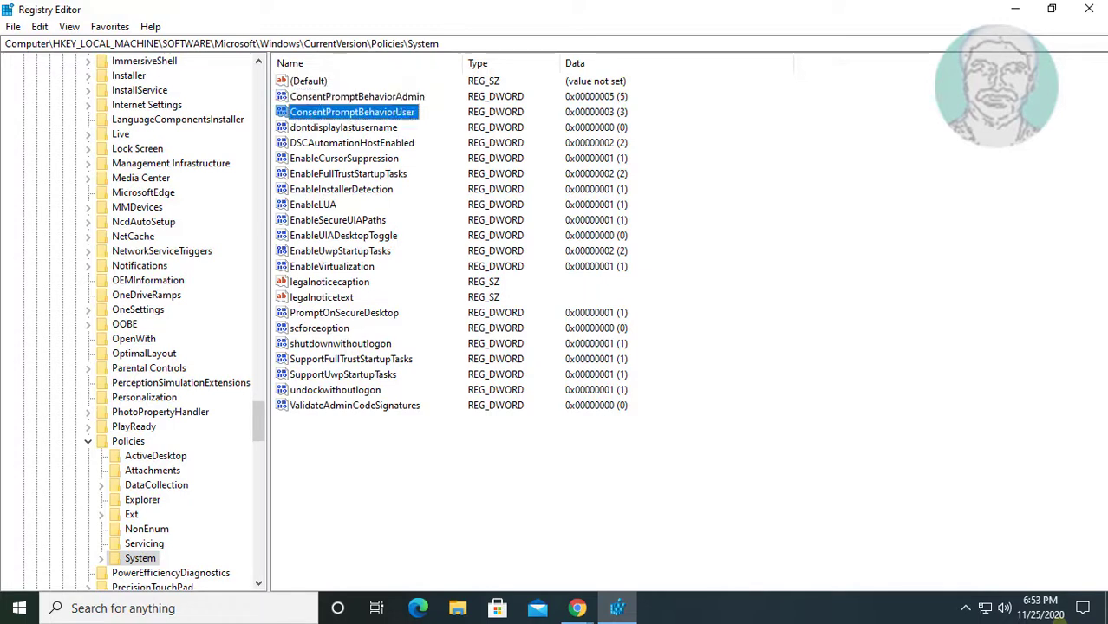
key("Down")
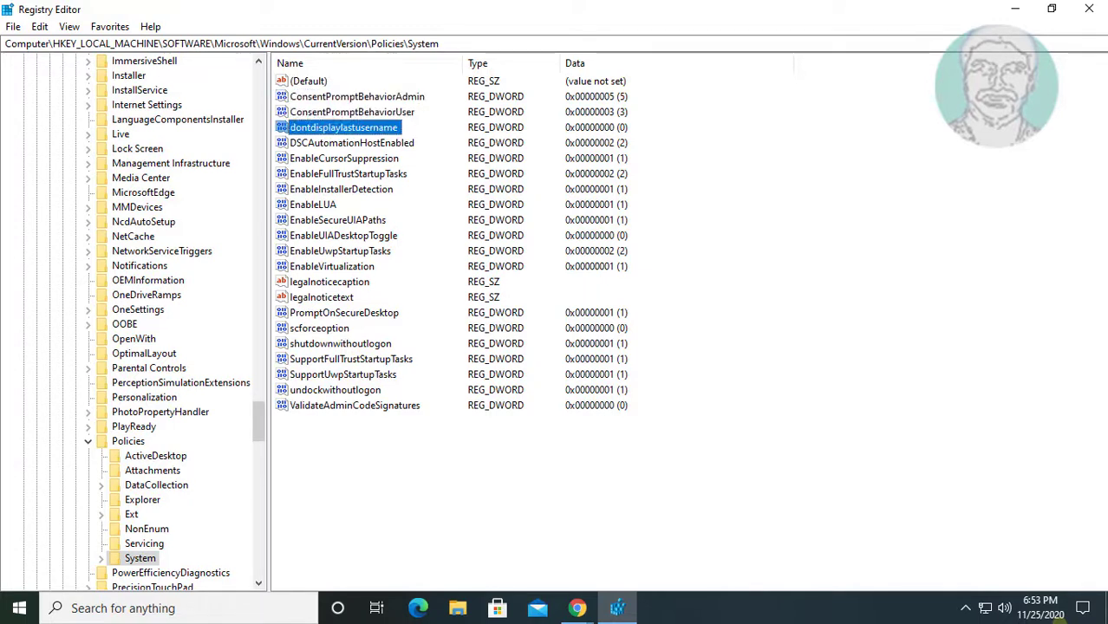
key("Down")
key("Down")
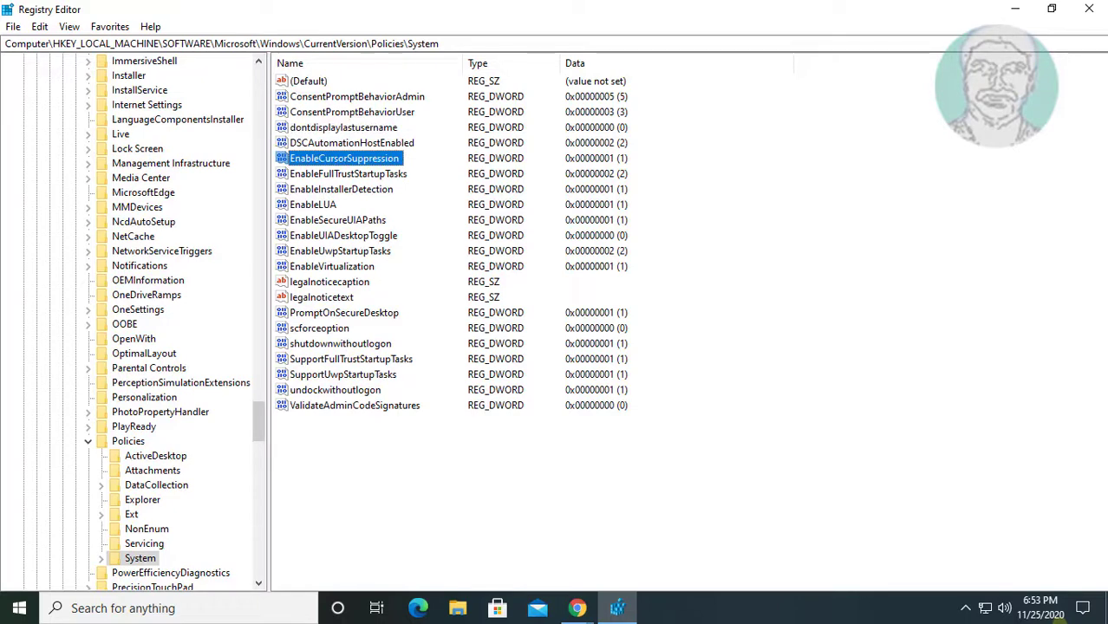
key("Return")
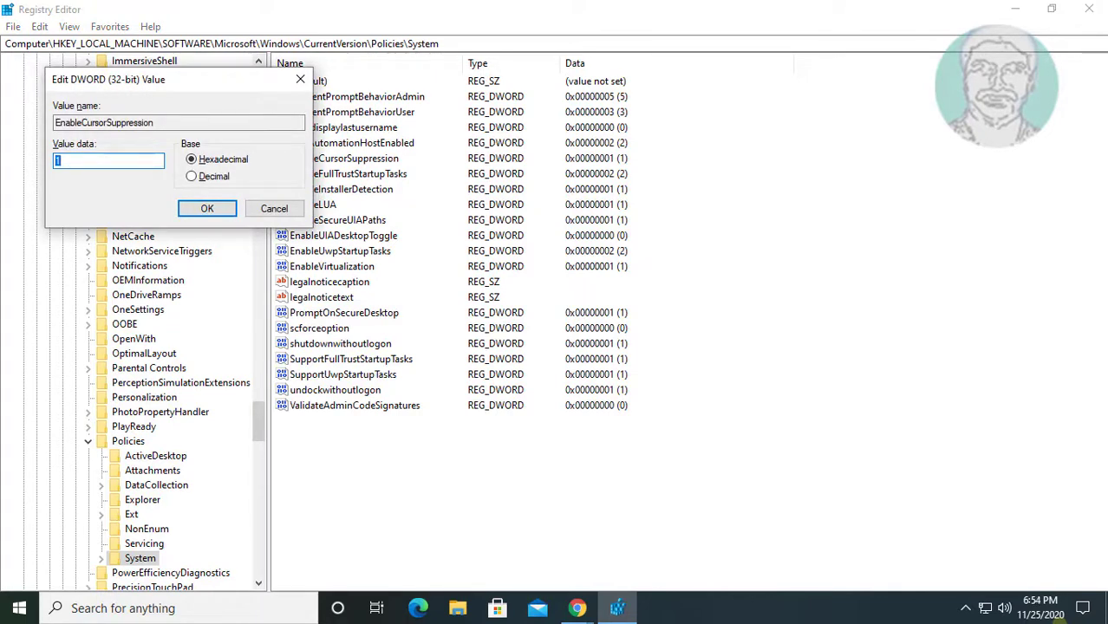
type("0")
key("Tab")
key("Tab")
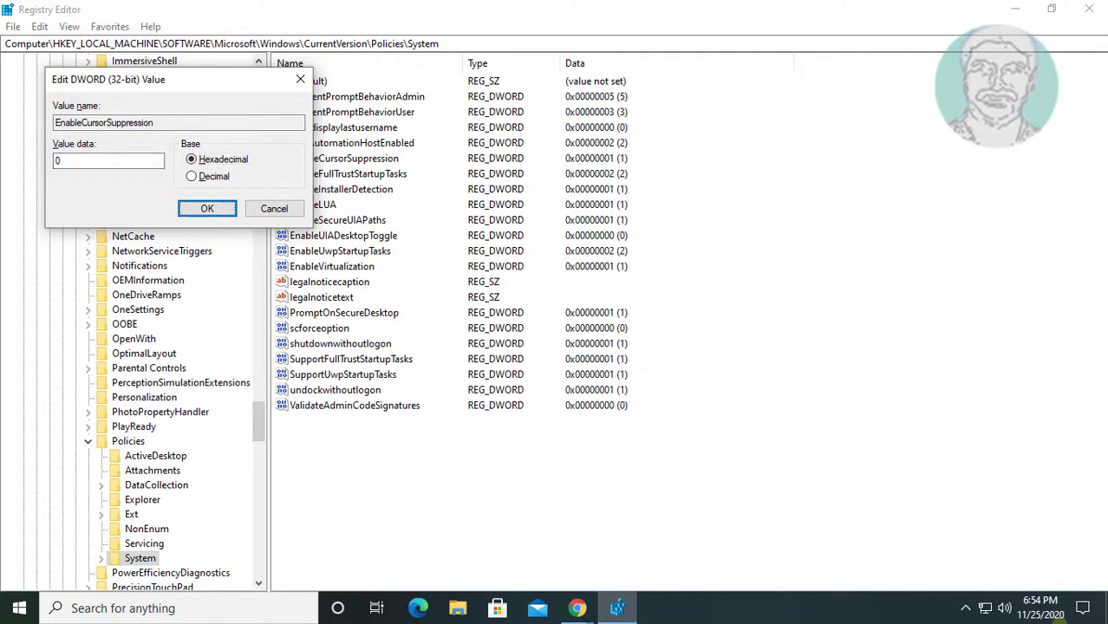
key("Return")
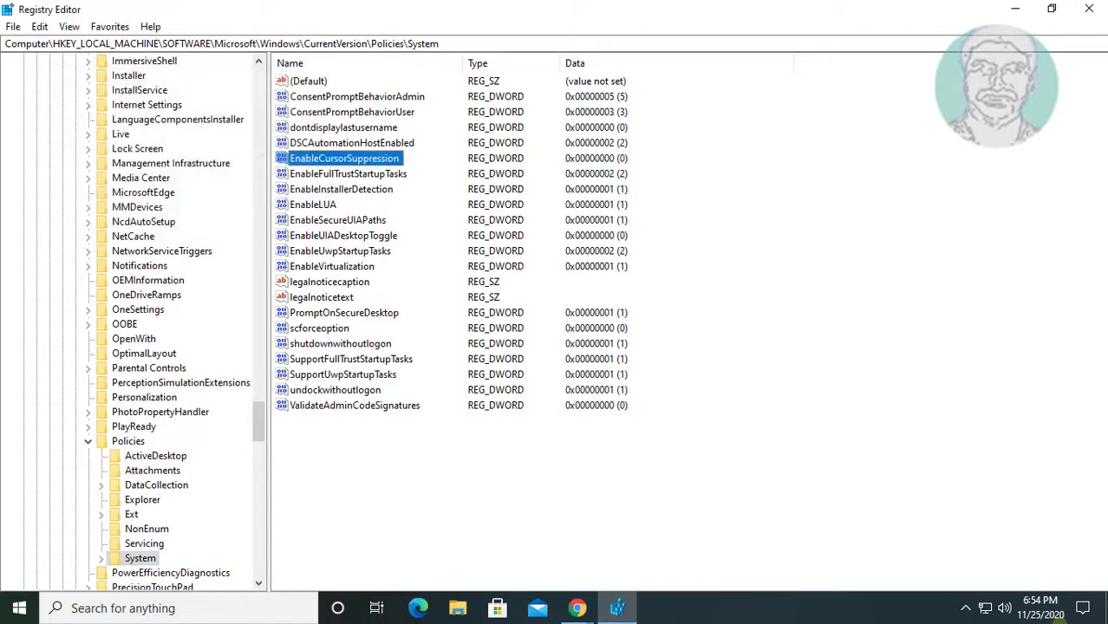
Step: Exit Registry Editor
key("Tab")
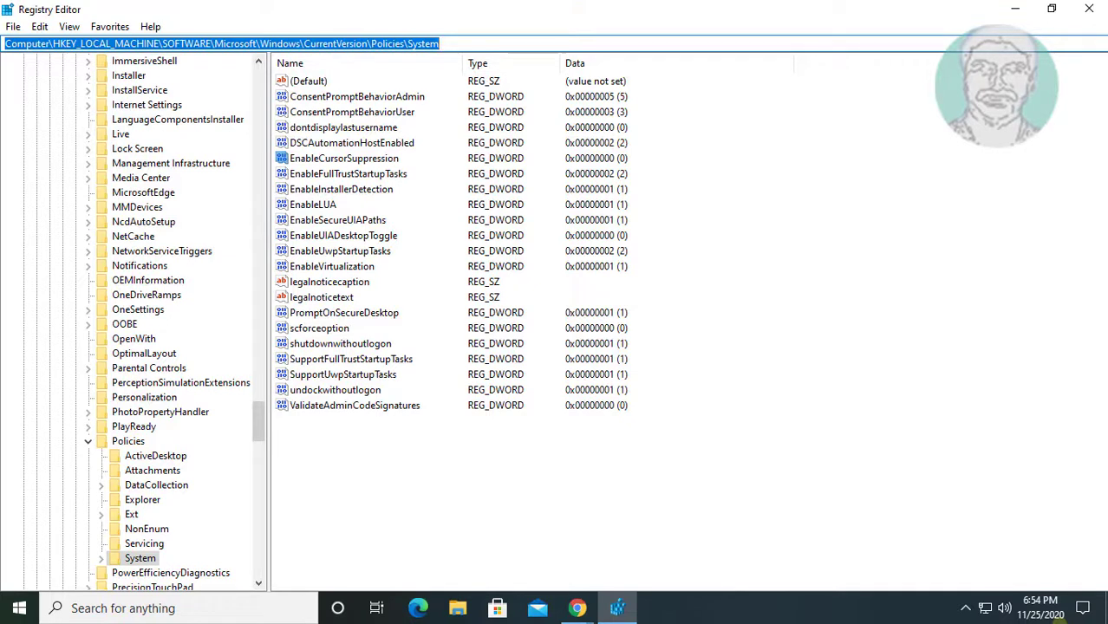
key("alt+f")
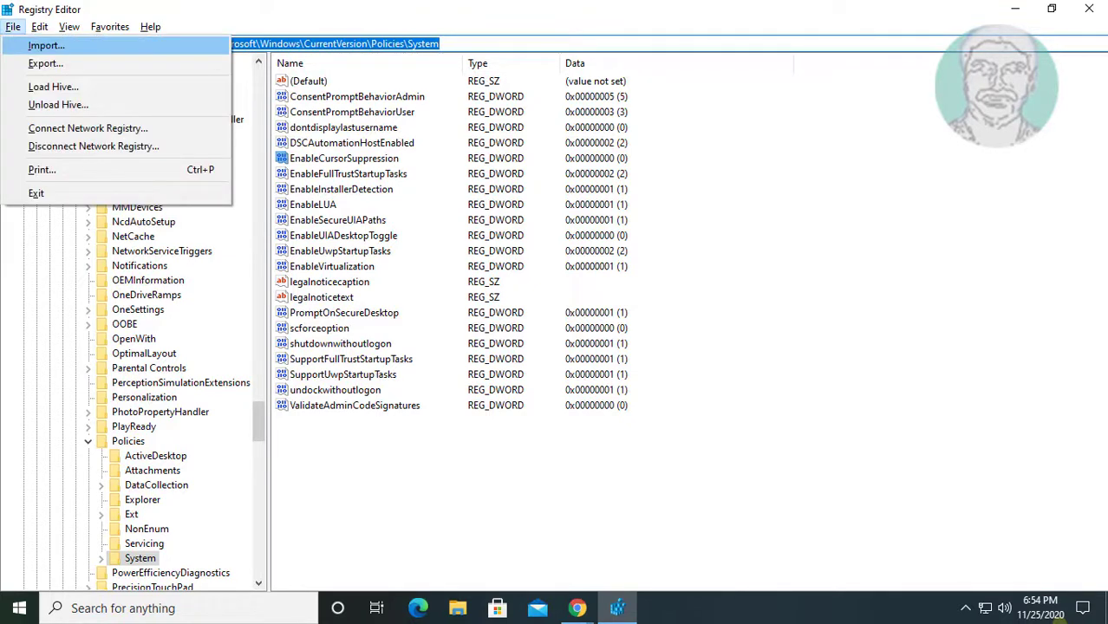
key("Down")
key("Down")
key("Down")
key("Down")
key("Down")
key("Down")
key("Down")
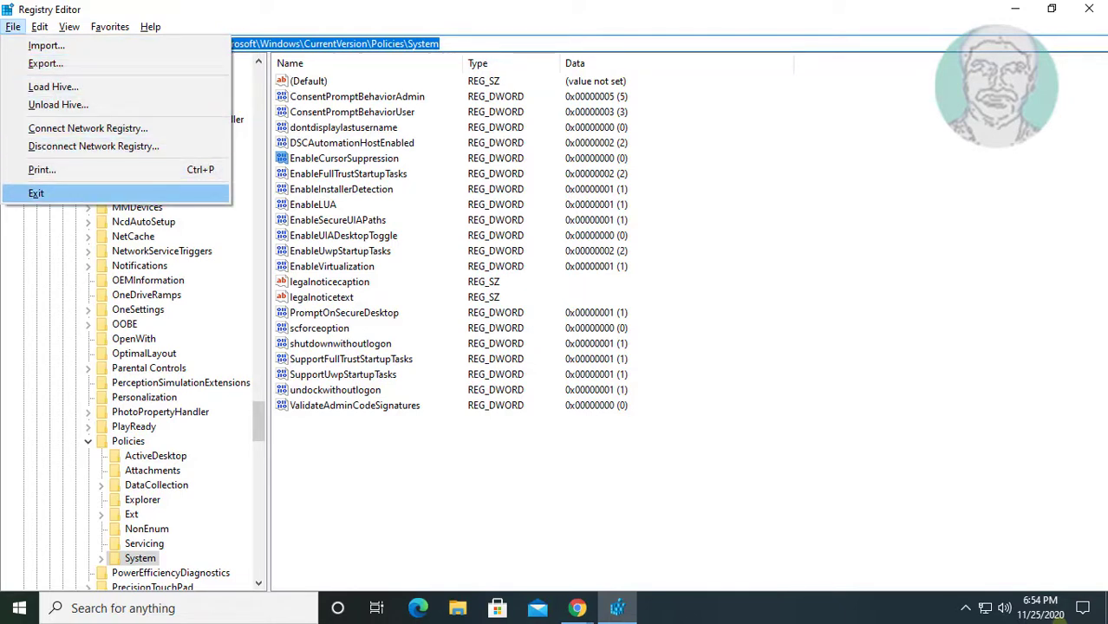
key("Return")
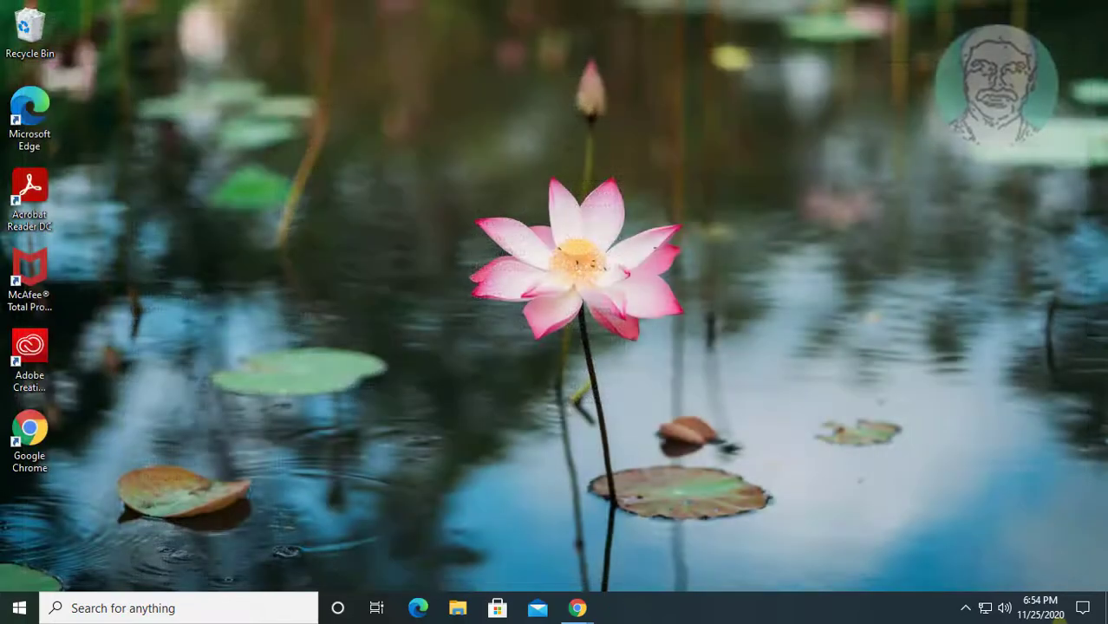
Step: Restart the computer using the Windows power options
key("super")
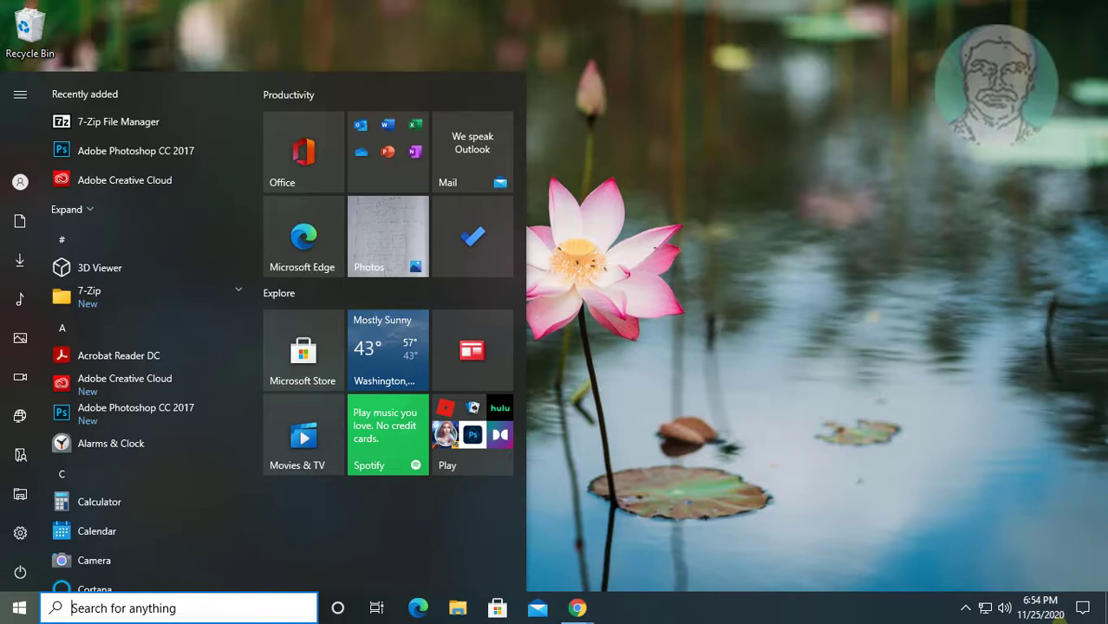
key("Tab")
key("Down")
key("Down")
key("Down")
key("Down")
key("Down")
key("Down")
key("Down")
key("Down")
key("Down")
key("Down")
key("Down")
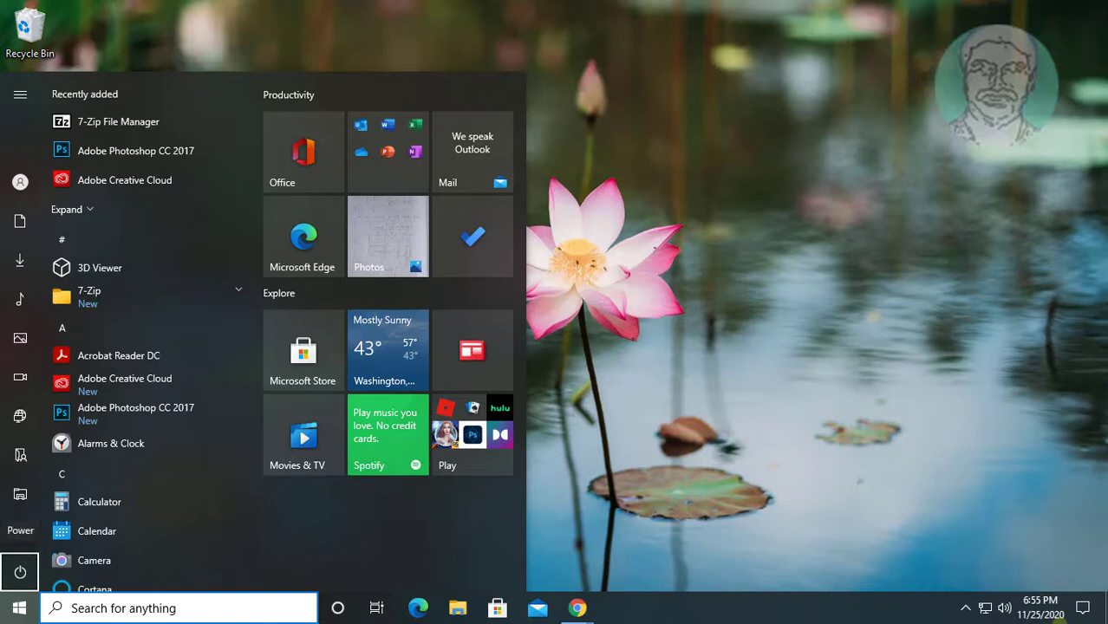
key("Return")
key("Down")
key("Down")
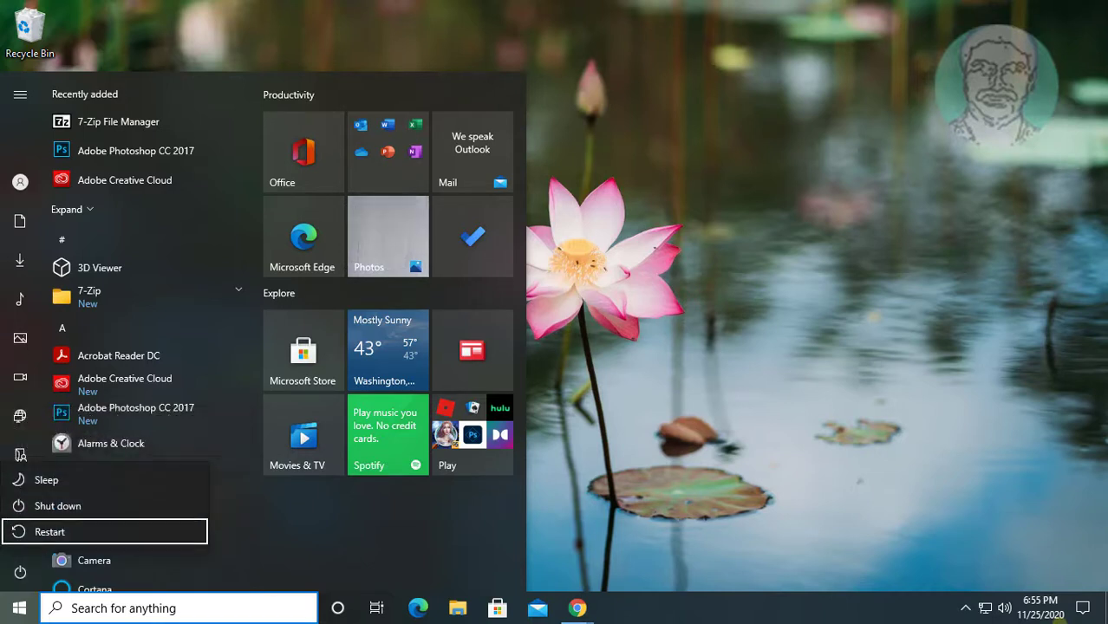
key("Return")
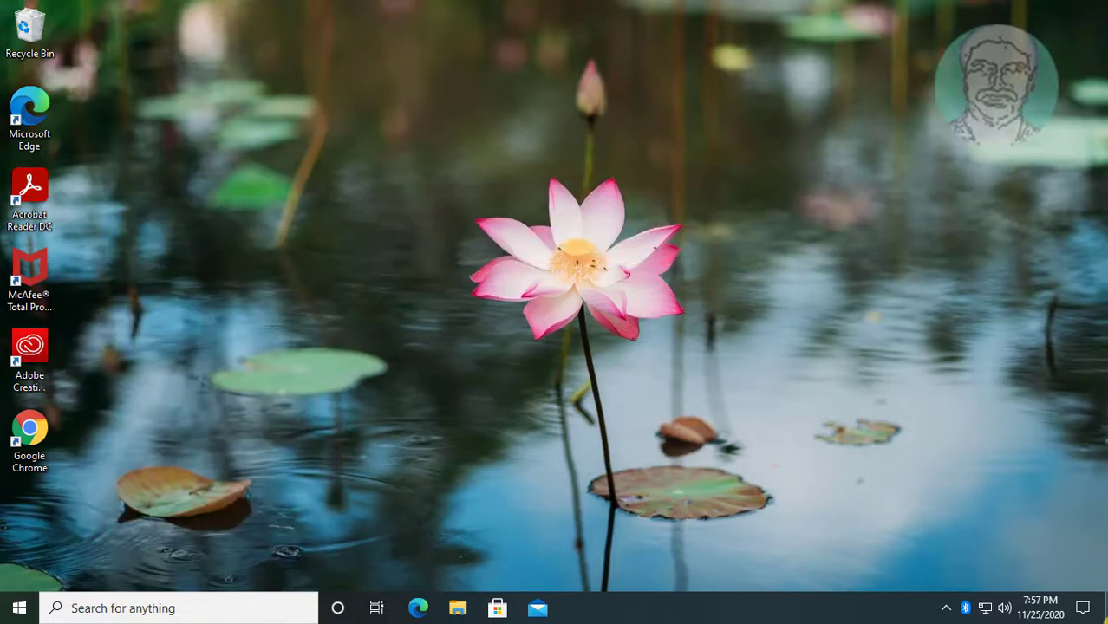
Step: Open Device Manager by running devmgmt.msc from the Run dialog
key("super+r")
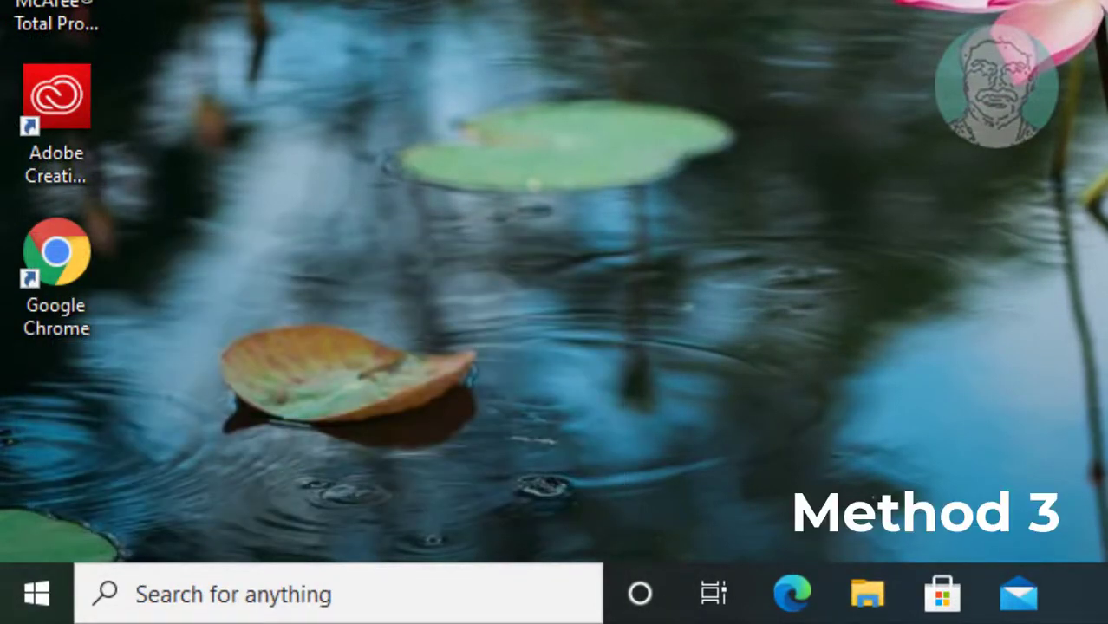
key("super+r")
type("de")
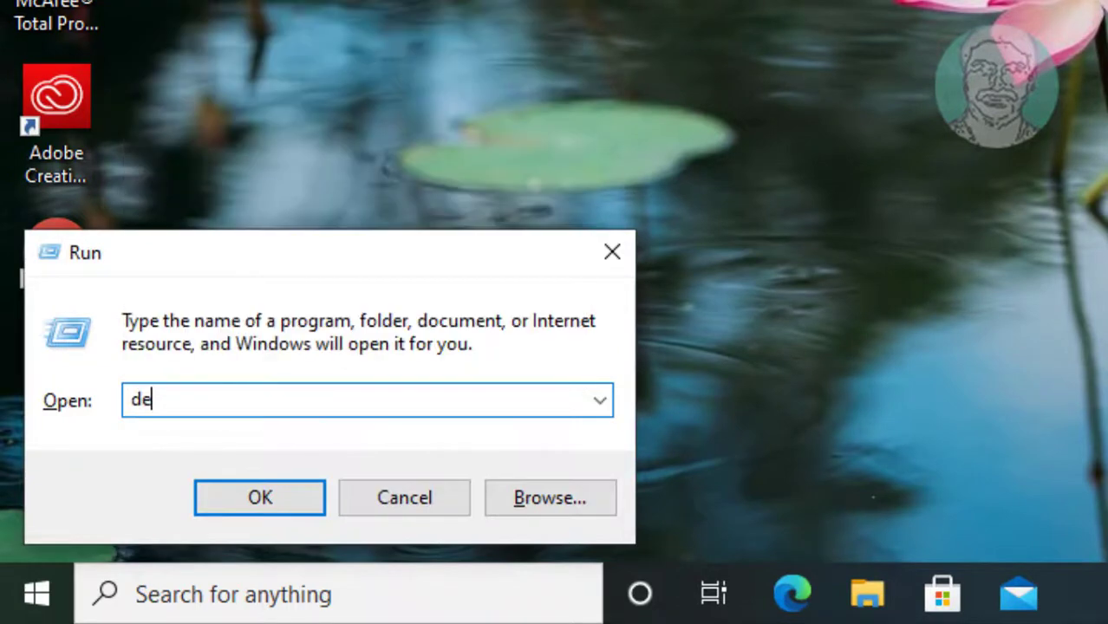
type("vmgmt.m")
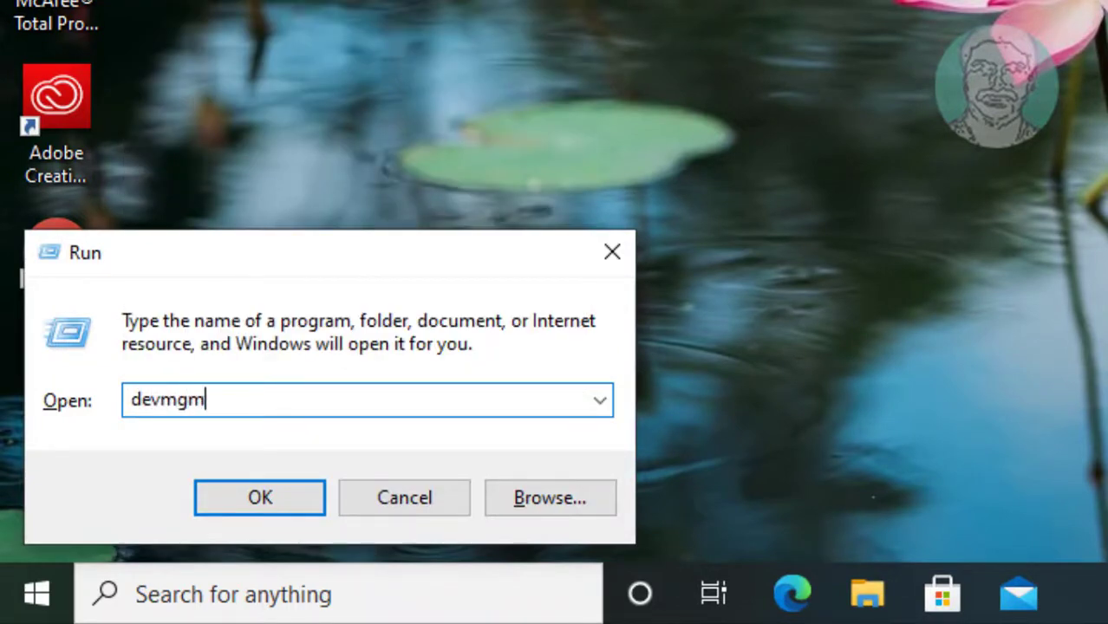
type("s")
key("BackSpace")
type("msc")
key("Return")
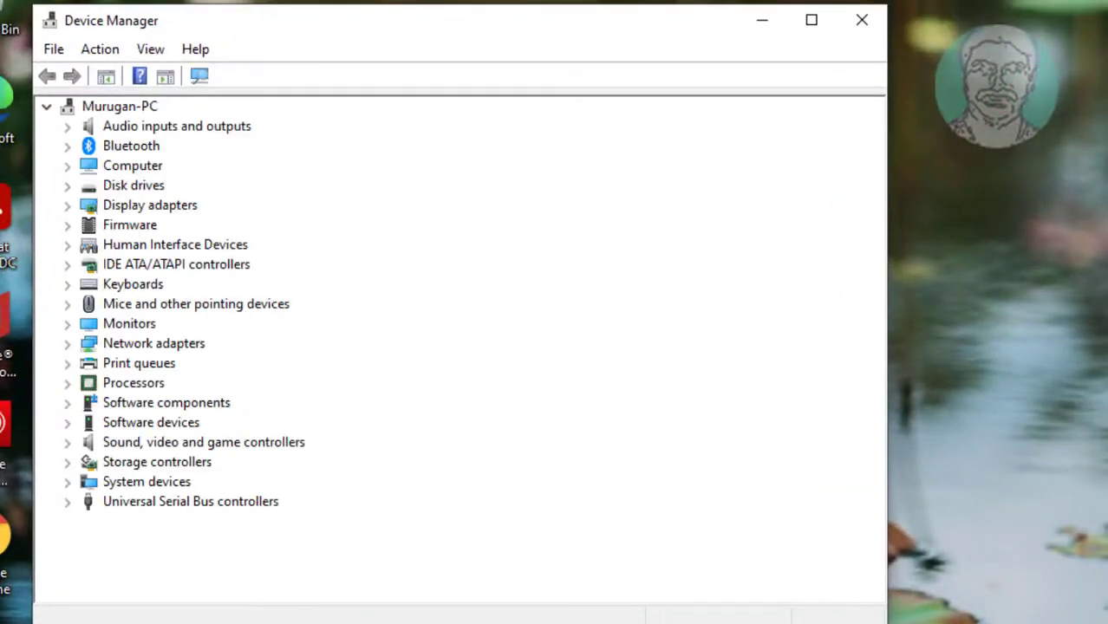
Step: Expand the Mice and other pointing devices category and open the properties of the HID-compliant mouse
key("Down")
key("Down")
key("Down")
key("Down")
key("Down")
key("Down")
key("Down")
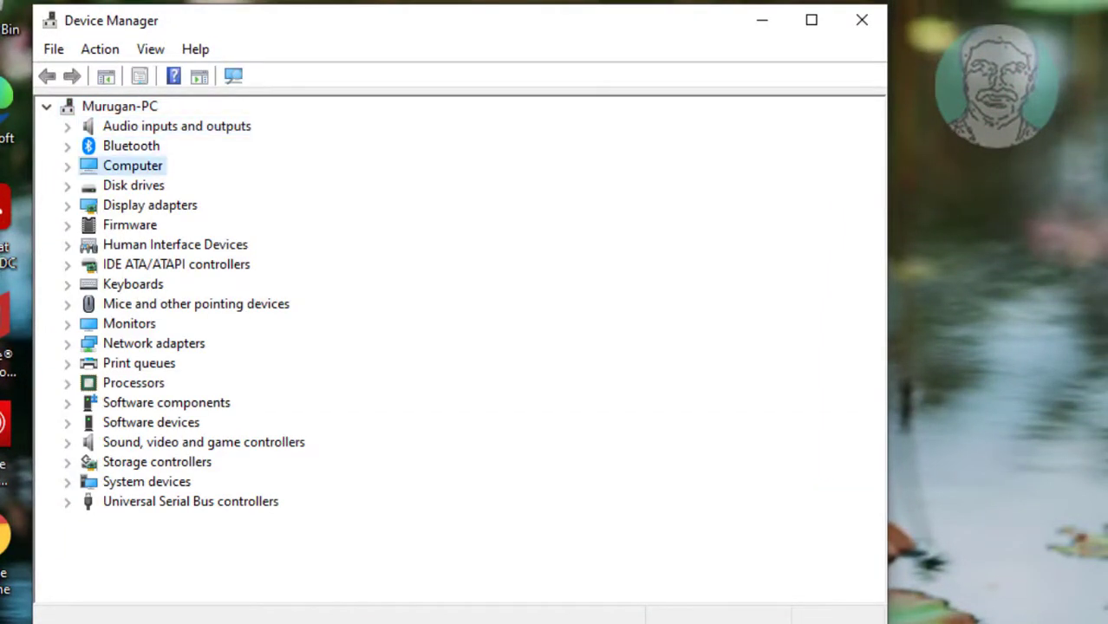
key("Down")
key("Down")
key("Down")
key("Down")
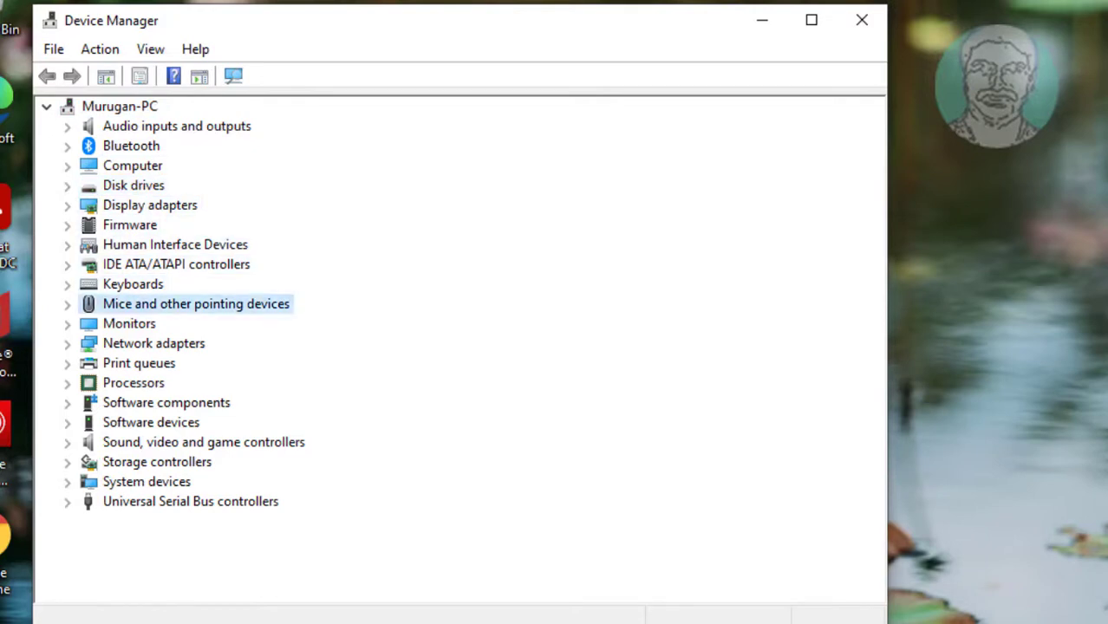
key("Right")
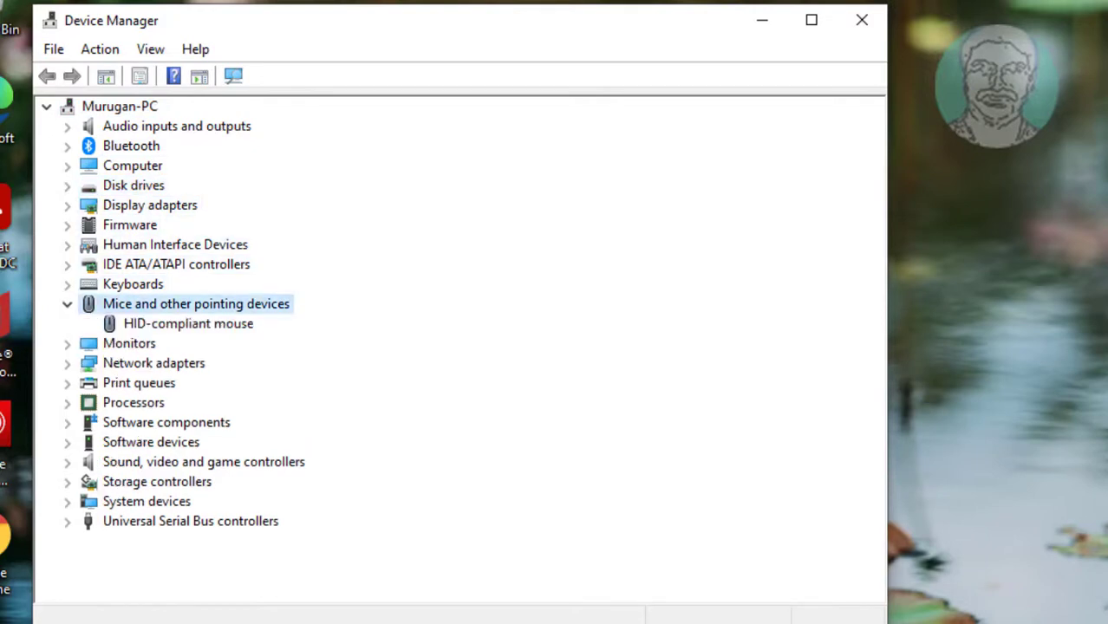
key("Down")
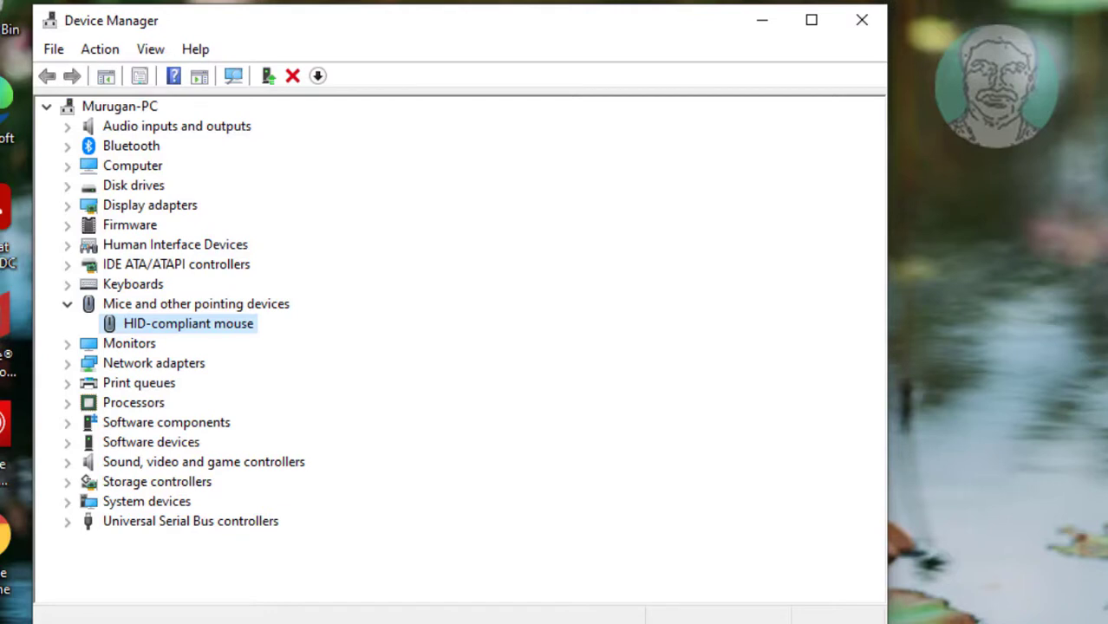
key("Return")
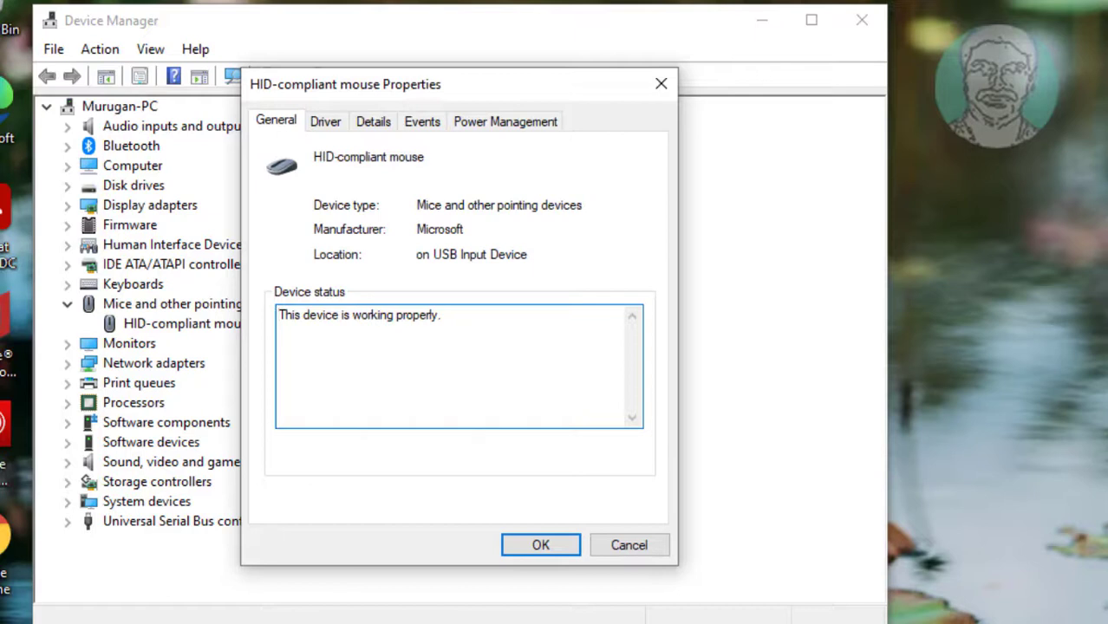
Step: Show the driver settings in the HID-compliant mouse's properties
key("Tab")
key("Tab")
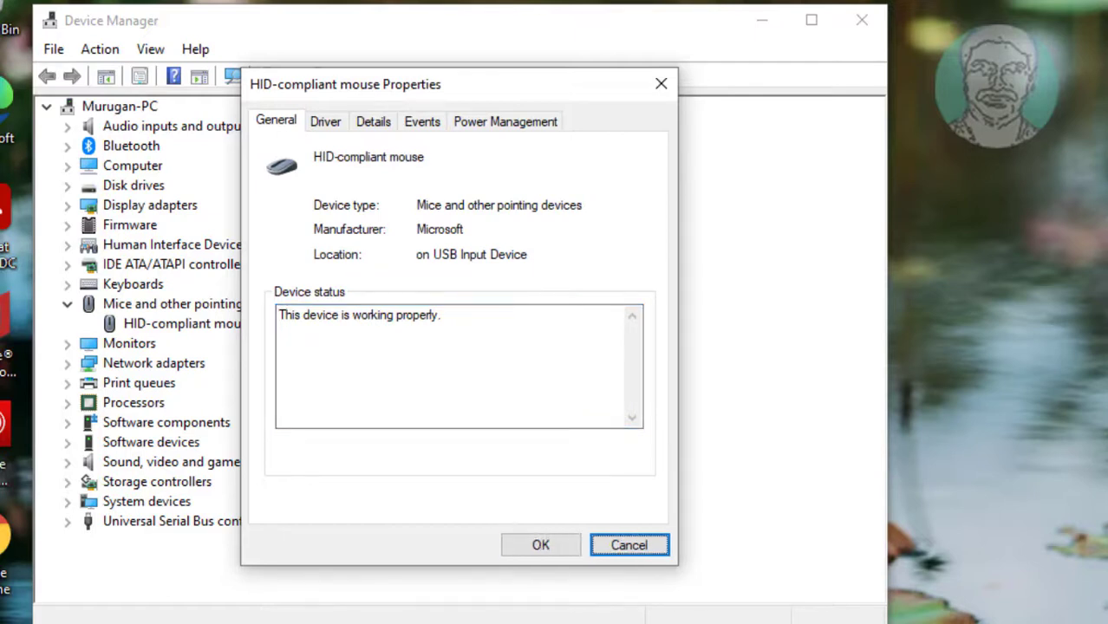
key("shift+Tab")
key("shift+Tab")
key("Tab")
key("Tab")
key("shift+Tab")
key("ctrl+Tab")
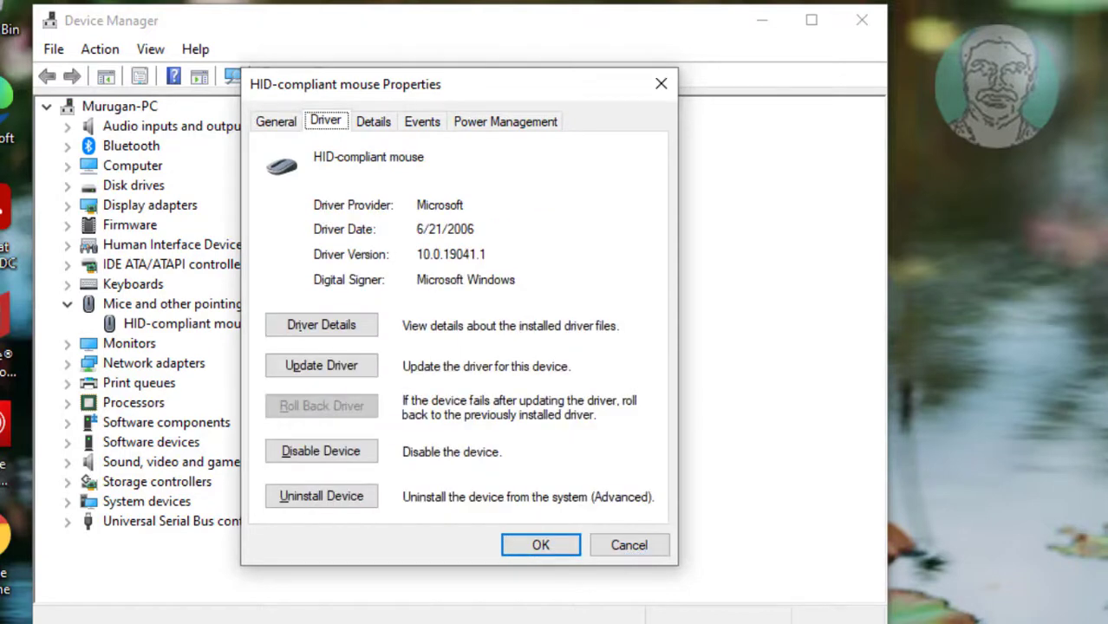
Step: Update the HID-compliant mouse's driver by searching automatically for drivers, and close the update wizard
key("Tab")
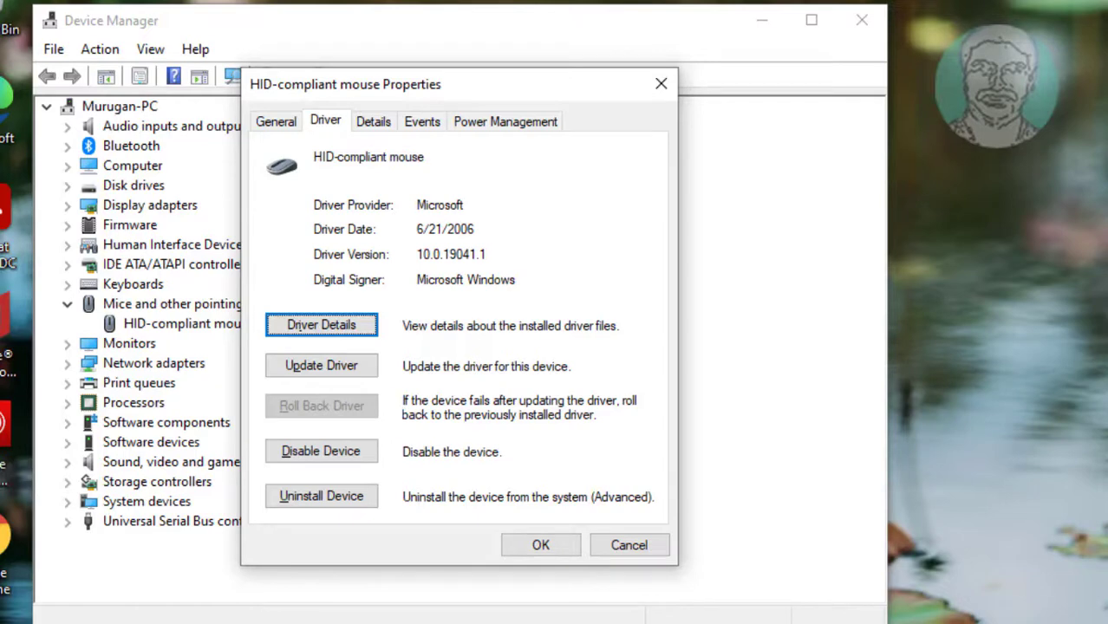
key("Tab")
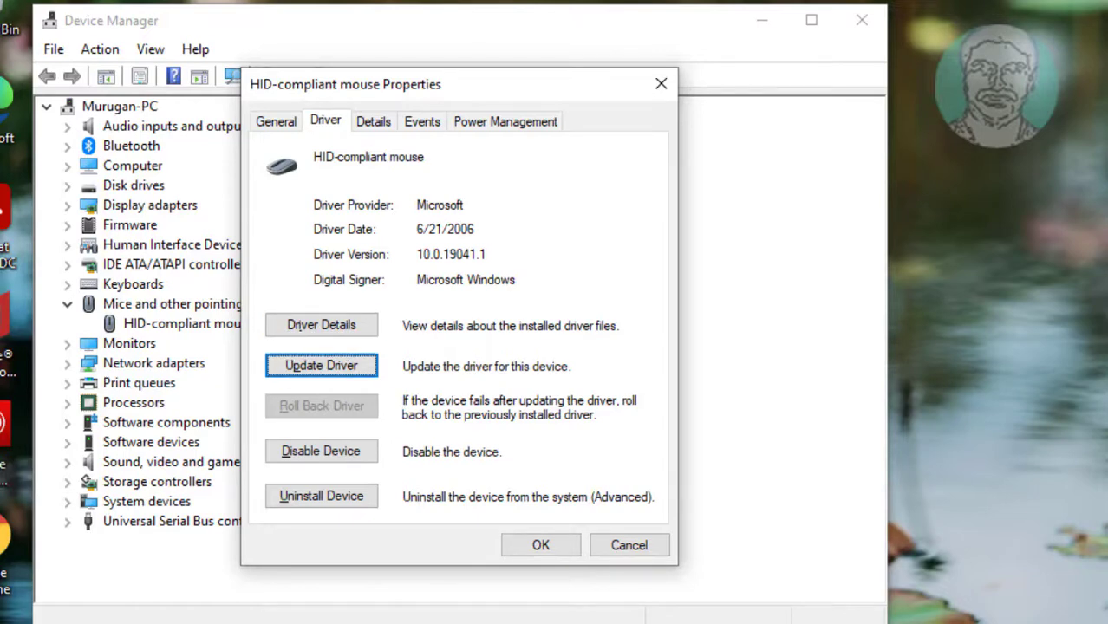
key("Return")
key("Return")
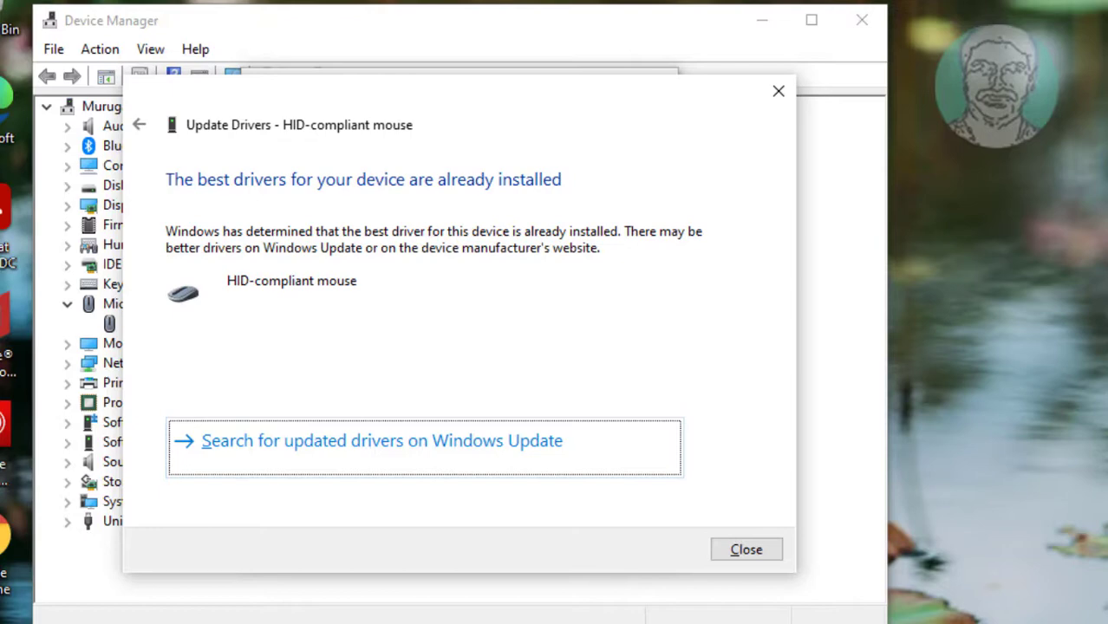
key("Tab")
key("Return")
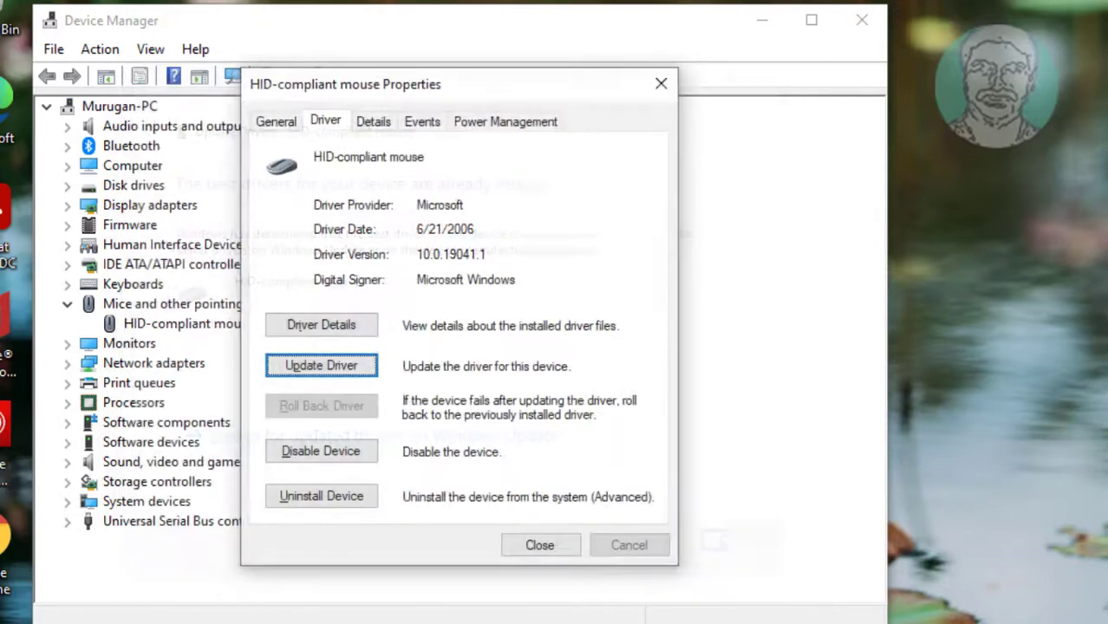
Step: Close the HID-compliant mouse's properties and exit Device Manager
key("Tab")
key("Tab")
key("Tab")
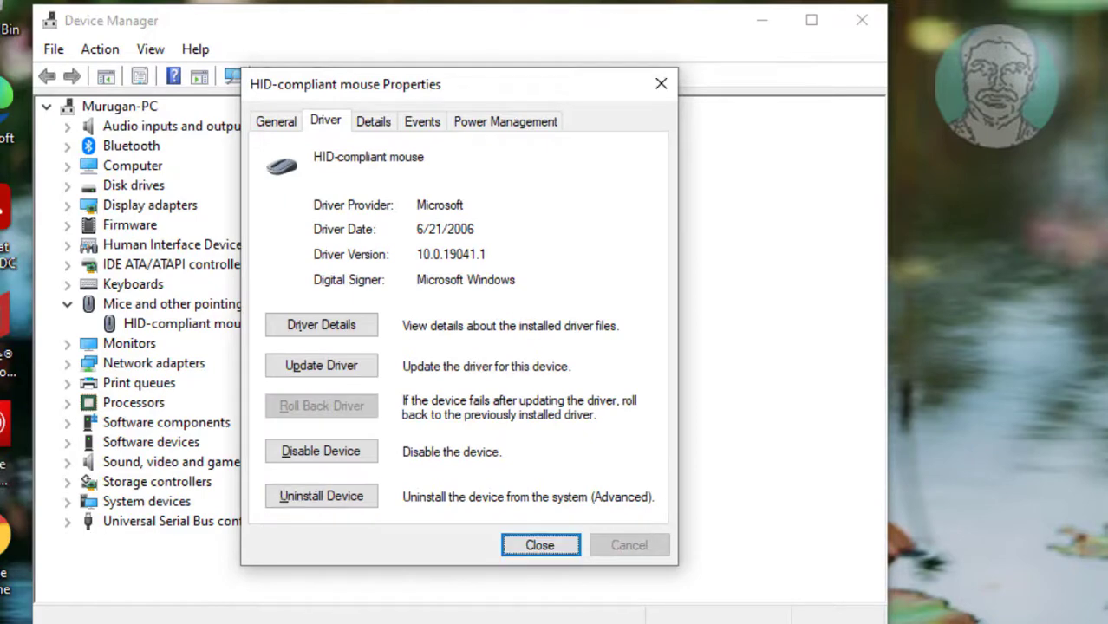
key("Return")
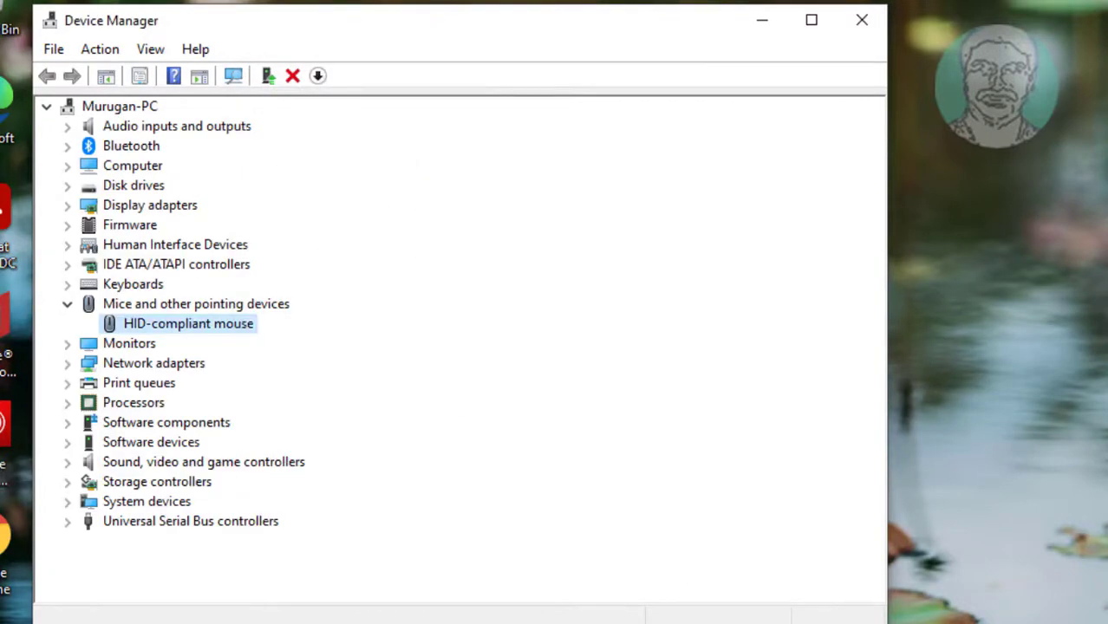
key("alt")
key("f")
key("x")
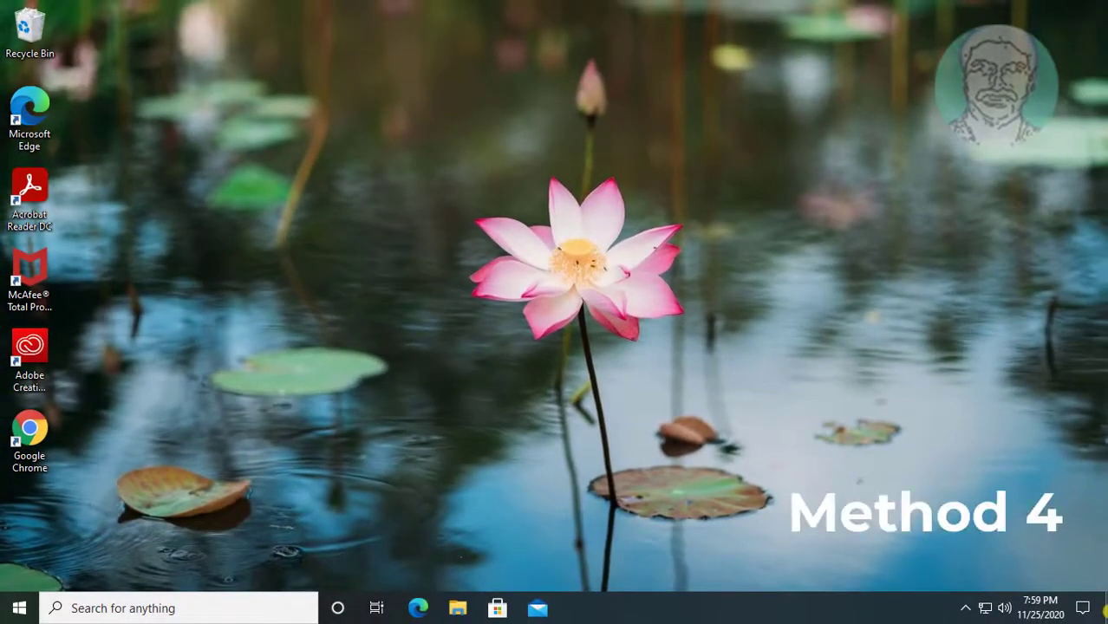
Step: Open Device Manager by running devmgmt.msc from the Run dialog
key("super+r")
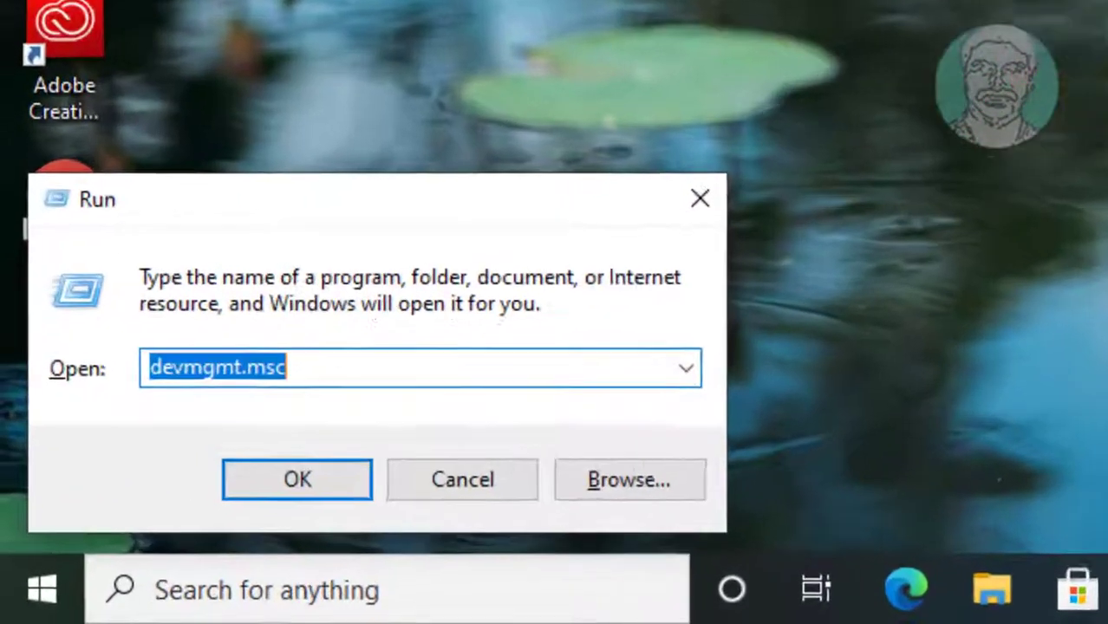
type("dev")
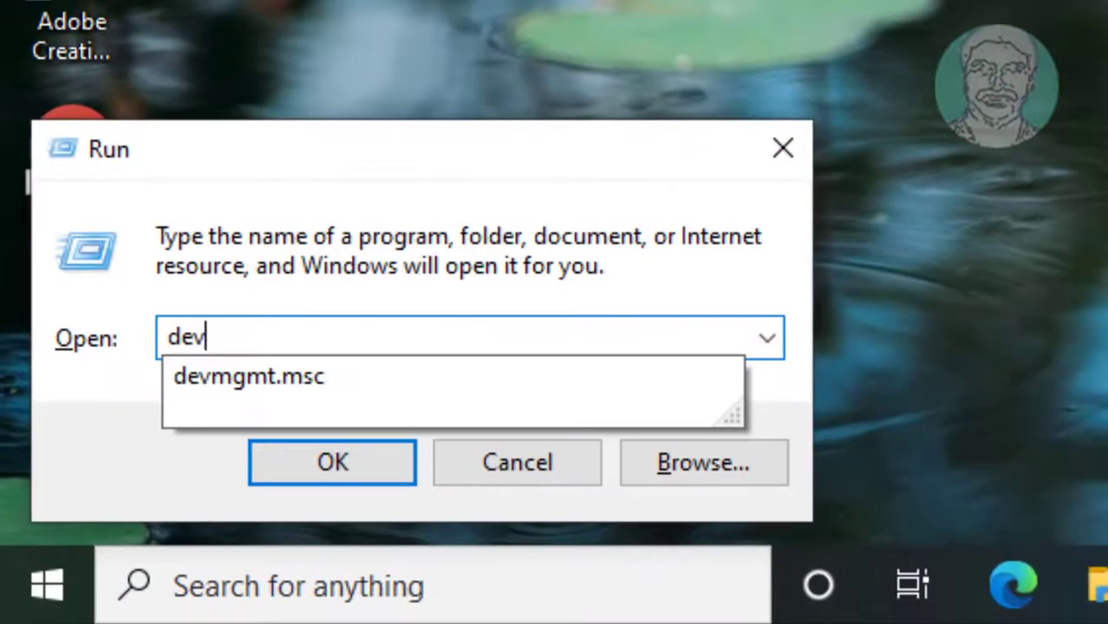
type("mgmt.msc")
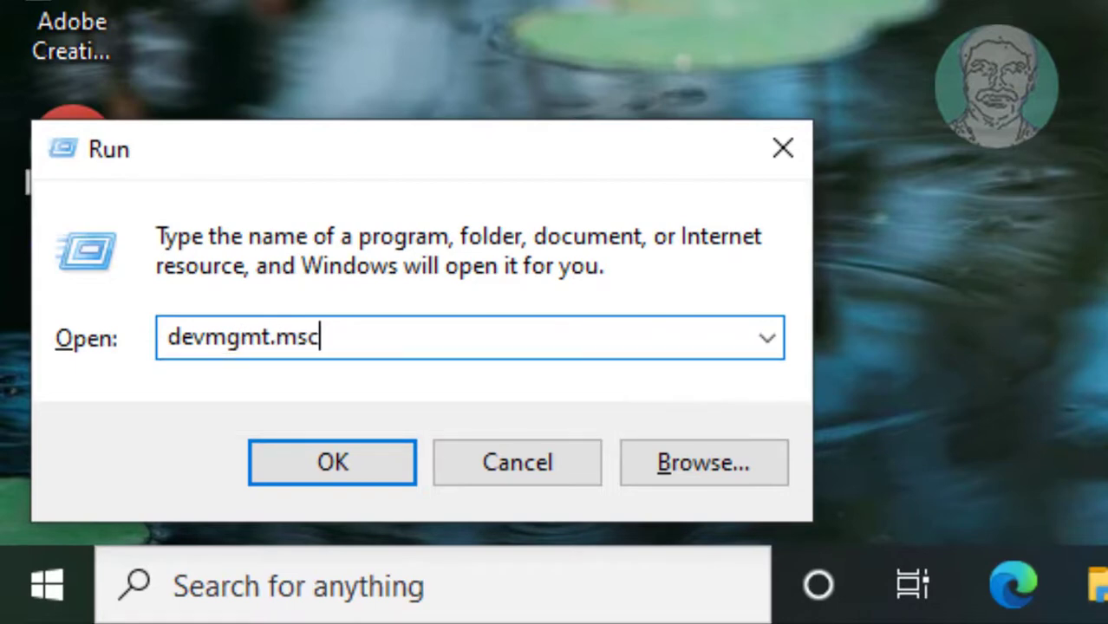
key("Return")
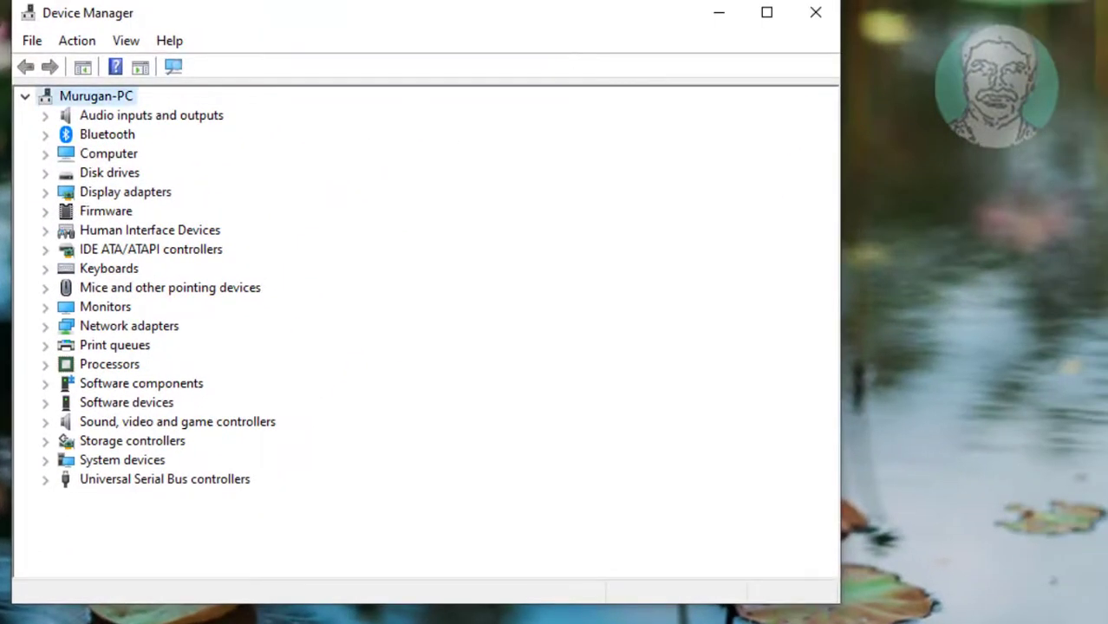
Step: Expand the Mice and other pointing devices category and open the properties of the HID-compliant mouse
key("Down")
key("Down")
key("Down")
key("Down")
key("Down")
key("Down")
key("Down")
key("Down")
key("Down")
key("Down")
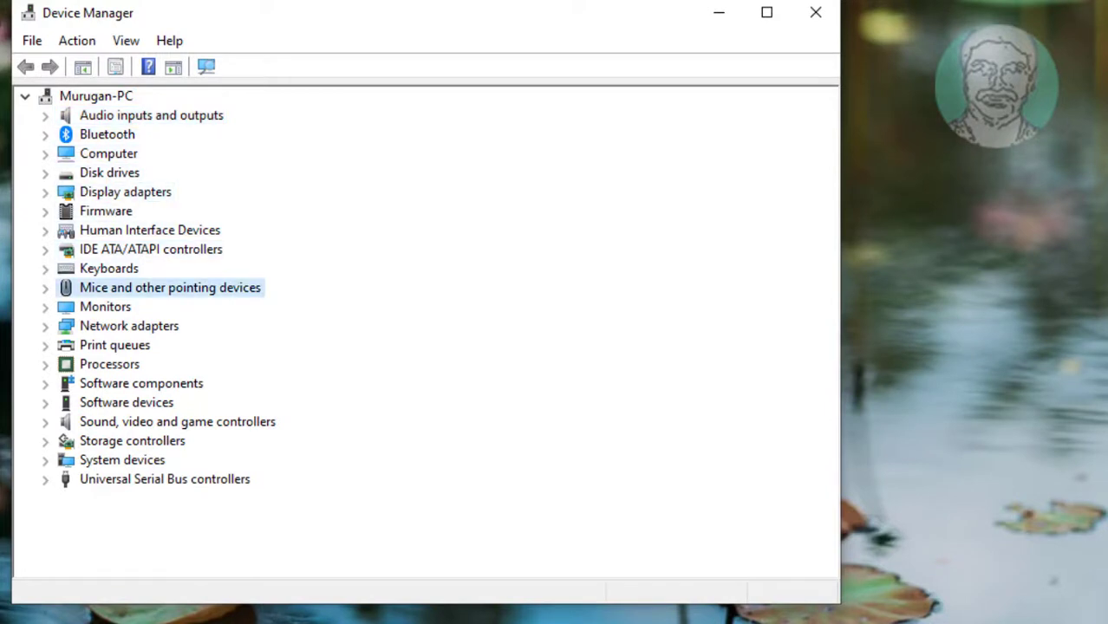
key("alt+Return")
key("Escape")
key("Right")
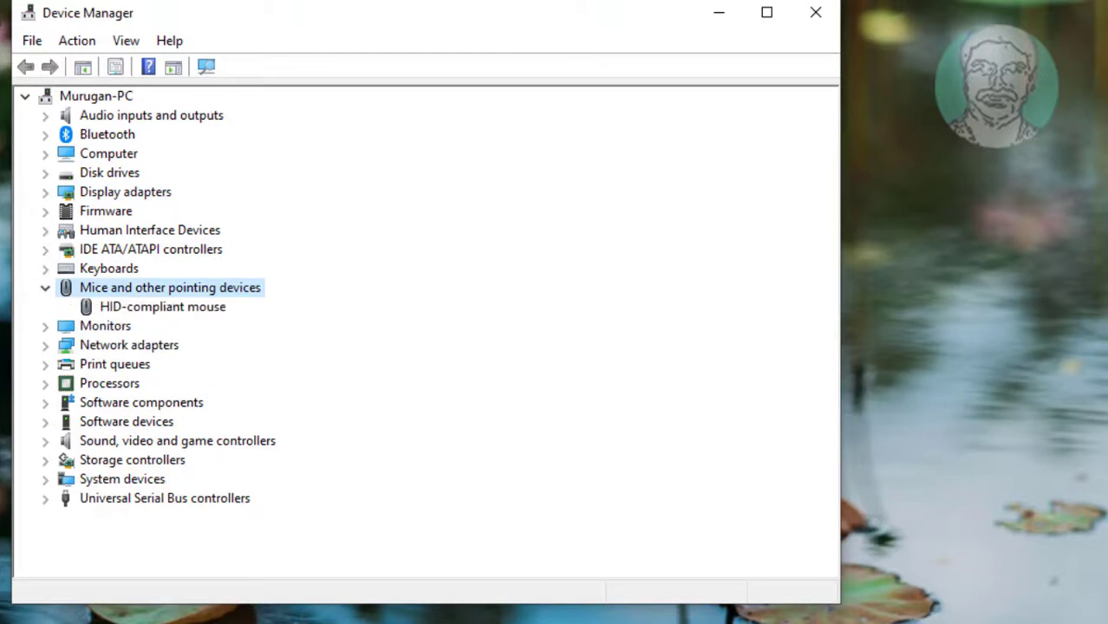
key("Down")
key("alt+Return")
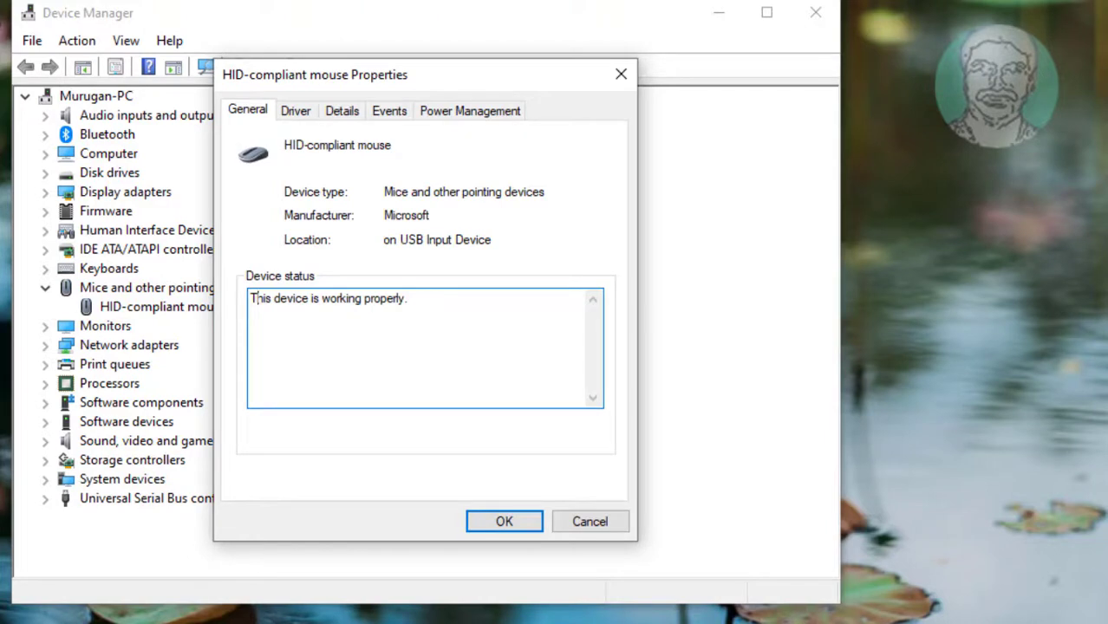
Step: Bring up the mouse's driver information and management options in its properties
key("Tab")
key("Tab")
key("Tab")
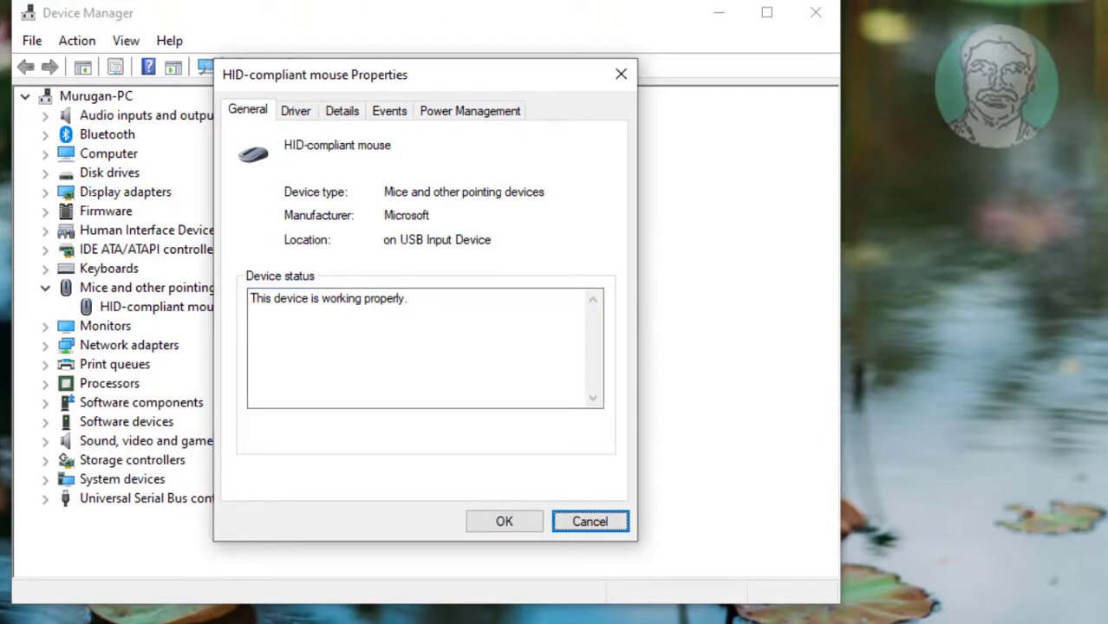
key("Right")
key("Tab")
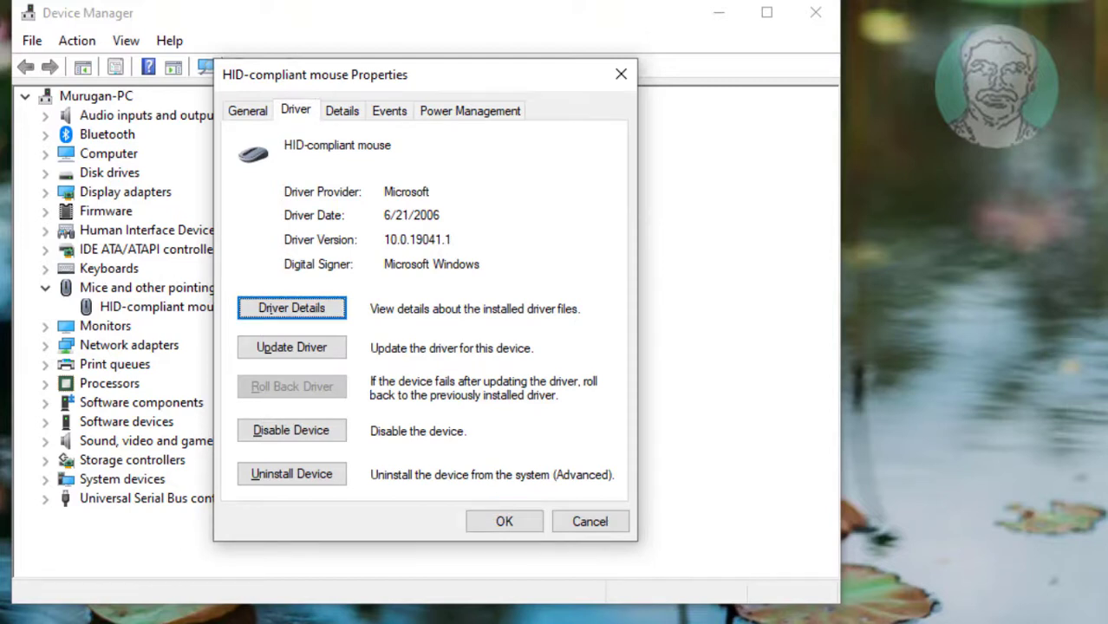
Step: Start a manual driver update that browses the computer and picks from the list of available drivers
key("Tab")
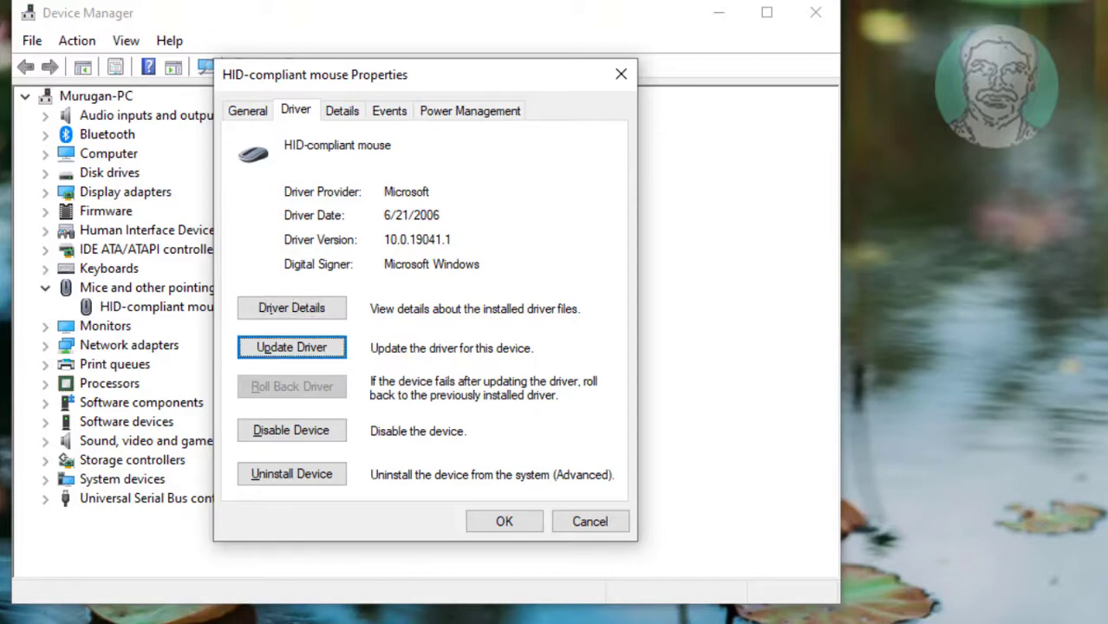
key("Return")
key("Tab")
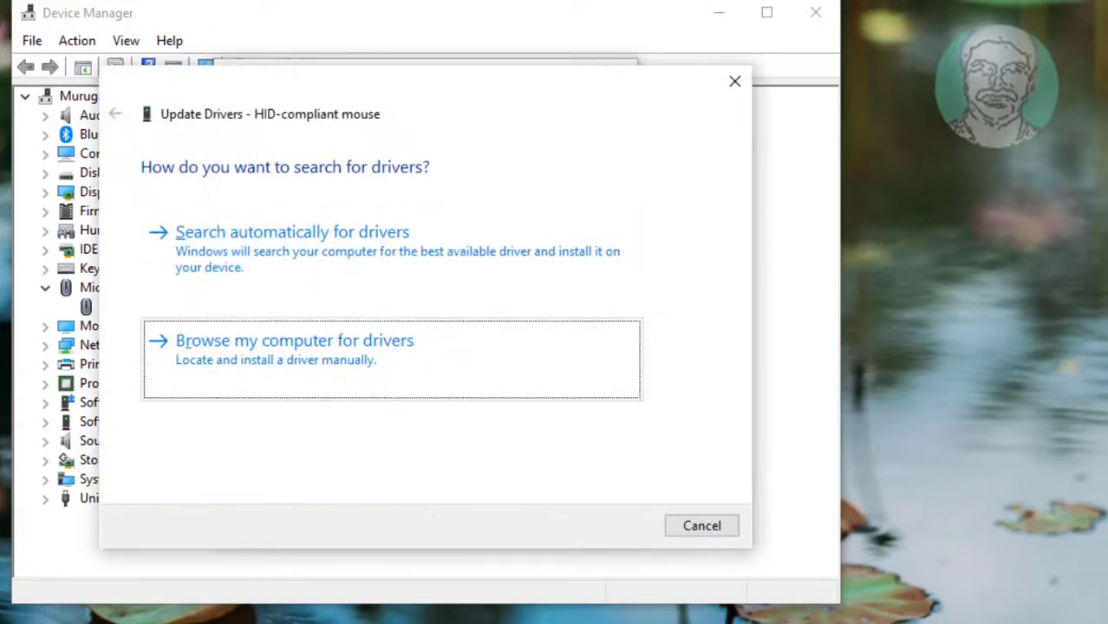
key("Return")
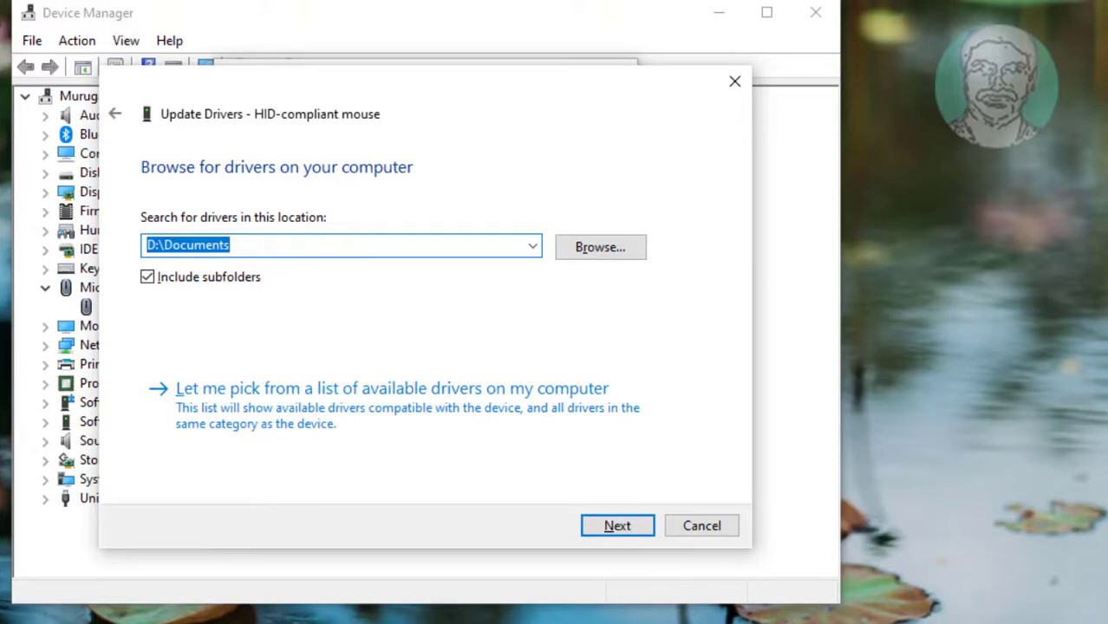
key("Tab")
key("Tab")
key("Tab")
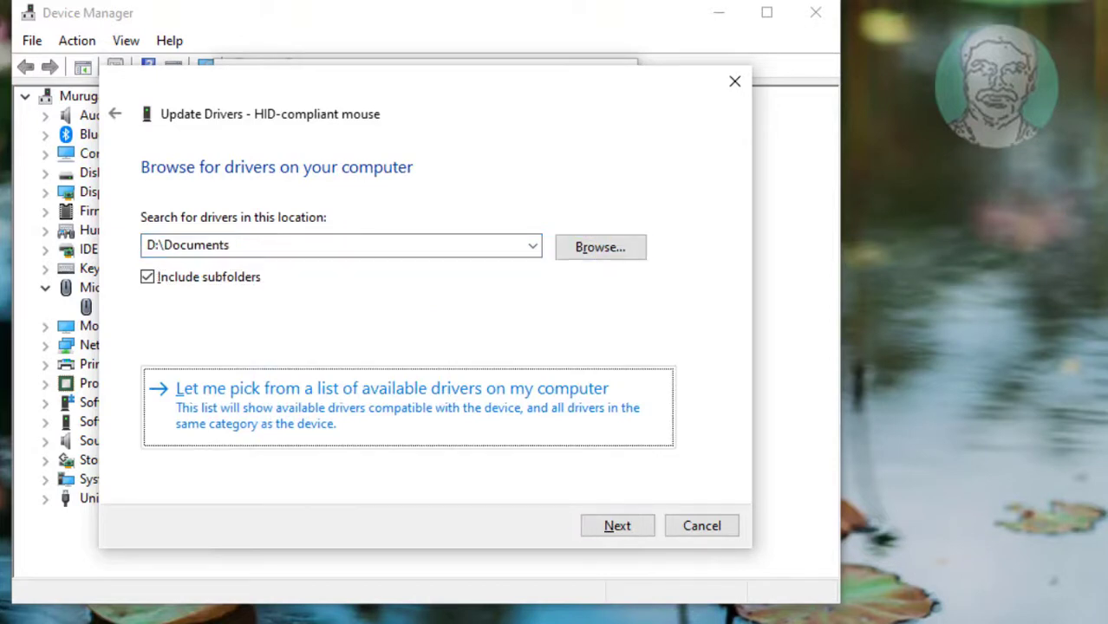
key("Return")
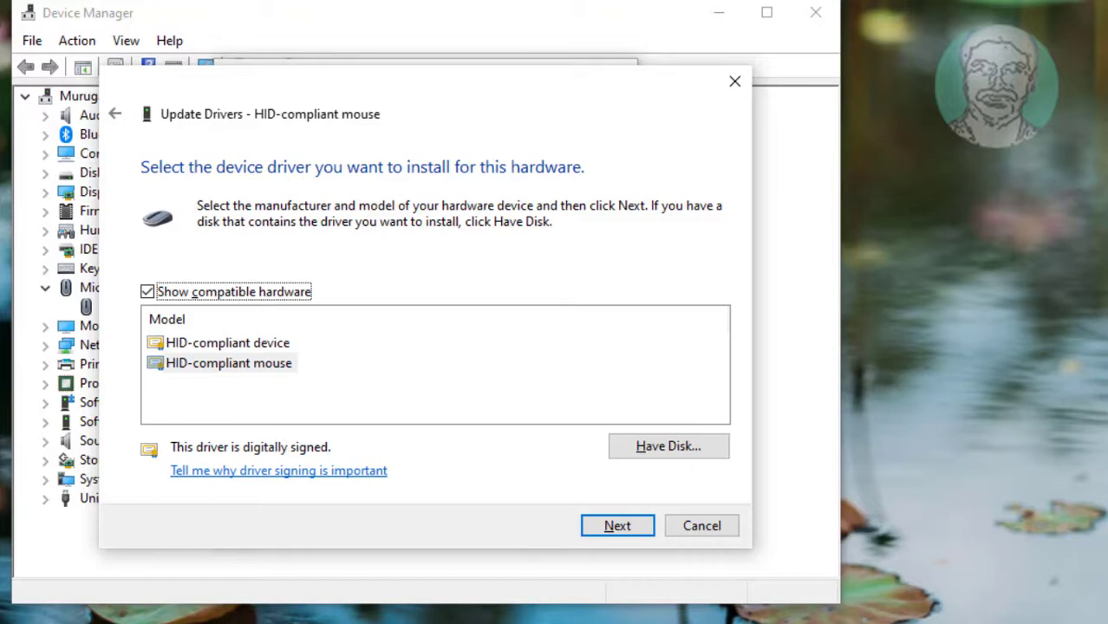
Step: Install the HID-compliant mouse driver from the compatible hardware list and close the update wizard
key("Tab")
key("Tab")
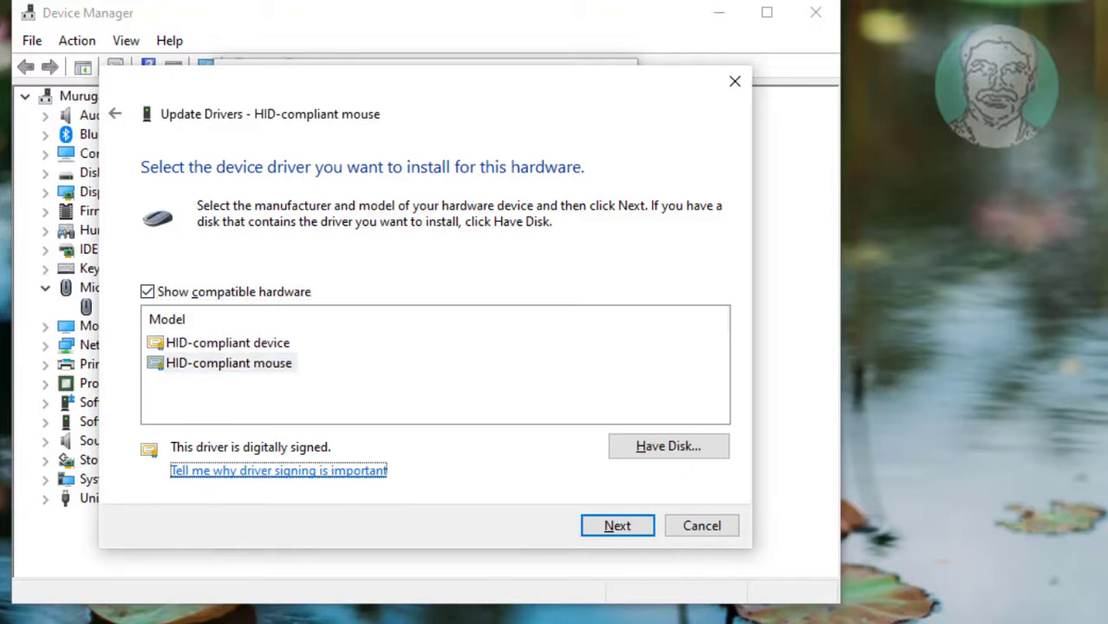
key("Tab")
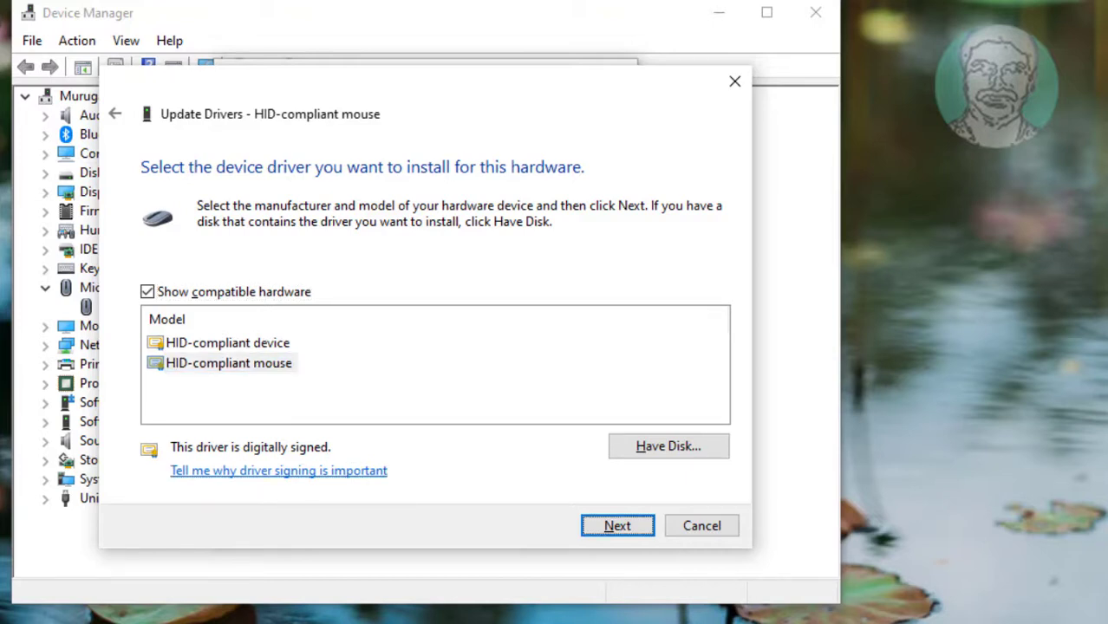
key("Return")
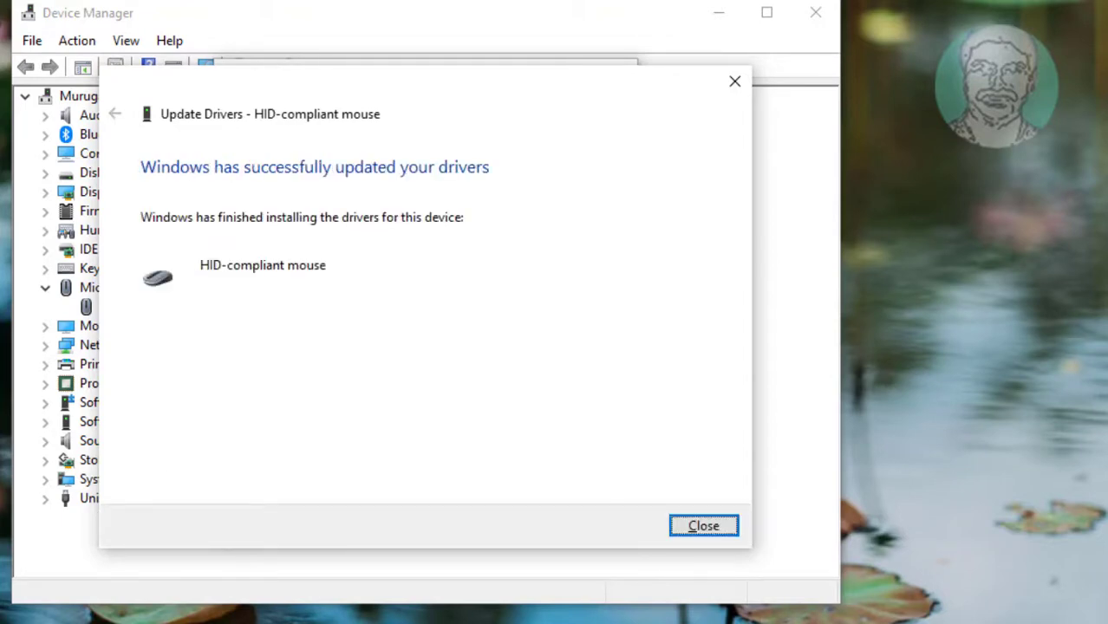
key("Return")
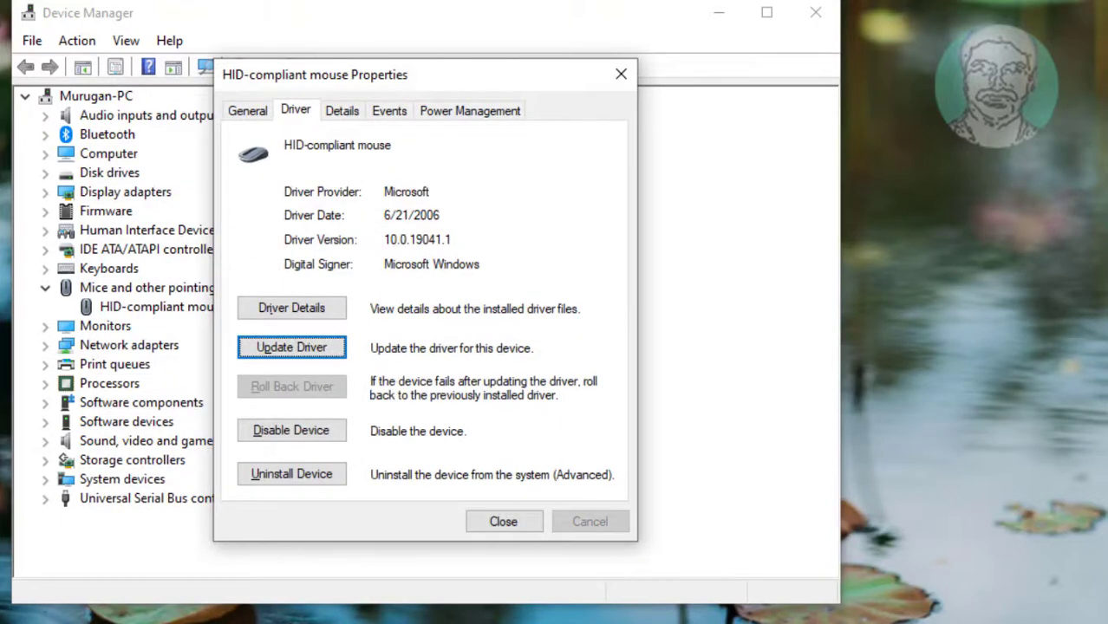
Step: Close the mouse's properties and exit Device Manager
key("Tab")
key("Tab")
key("Tab")
key("Return")
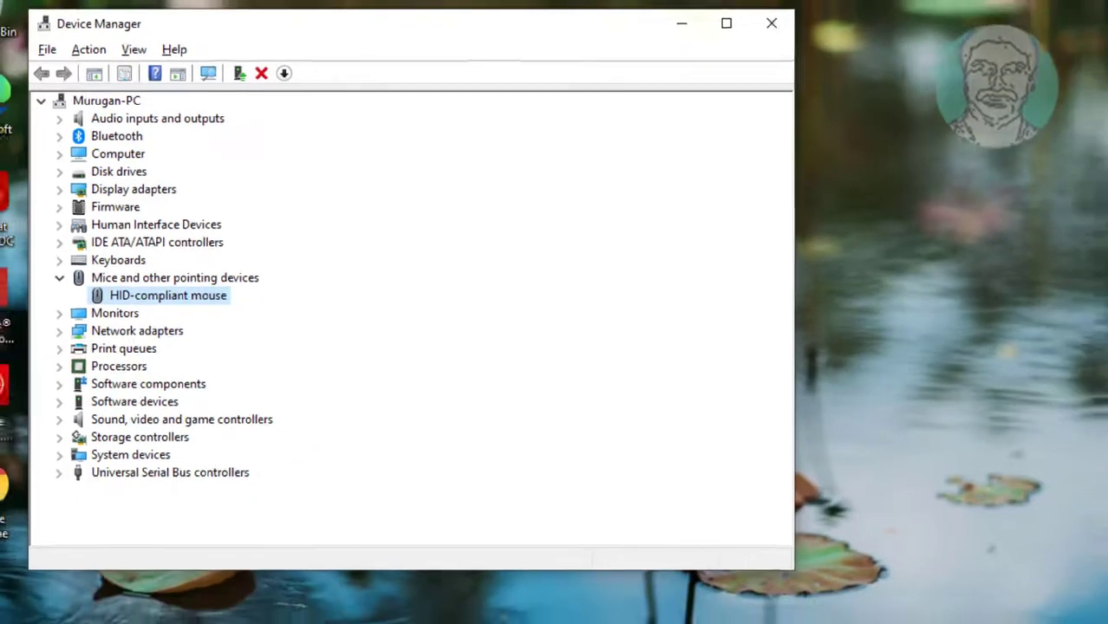
key("alt+f")
key("x")
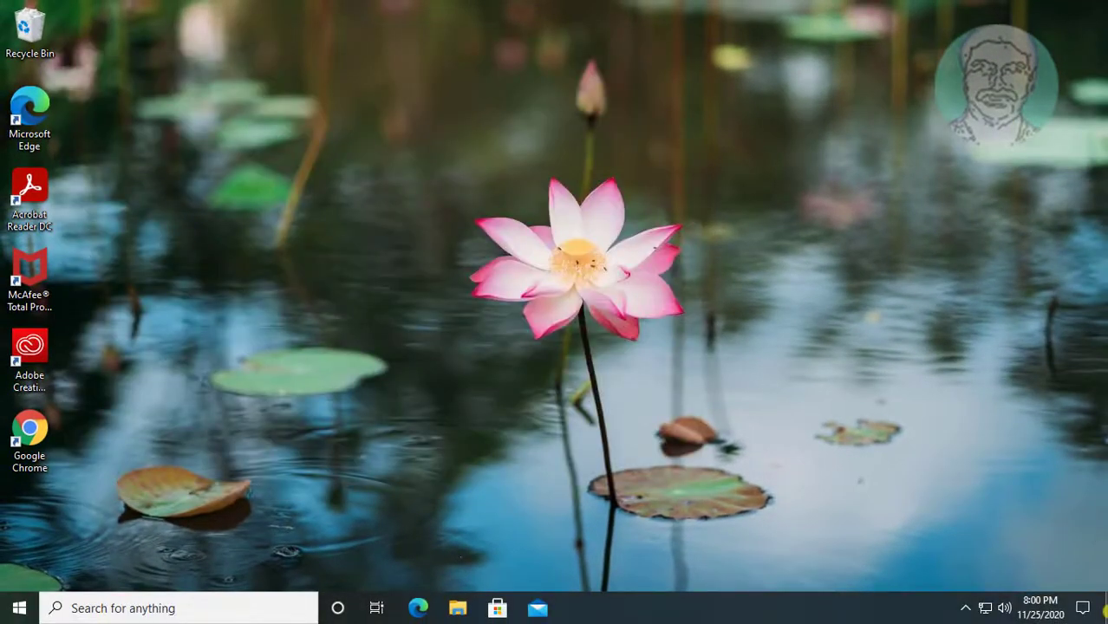
Step: Run devmgmt.msc from the Run dialog and open the properties of the HID-compliant mouse under Mice and other pointing devices
key("super+r")
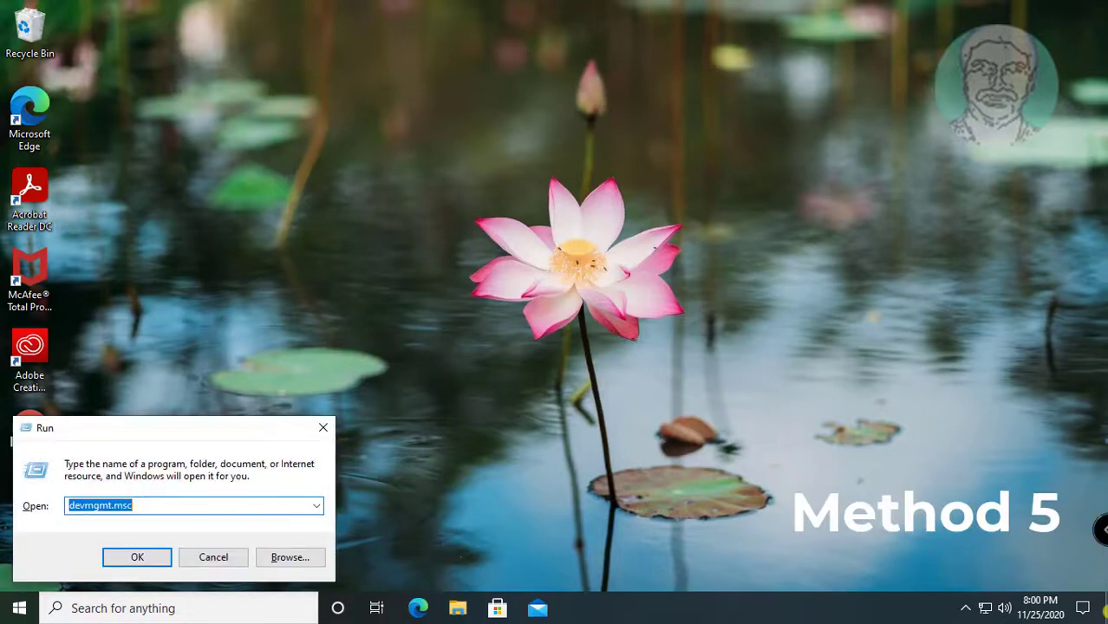
key("Return")
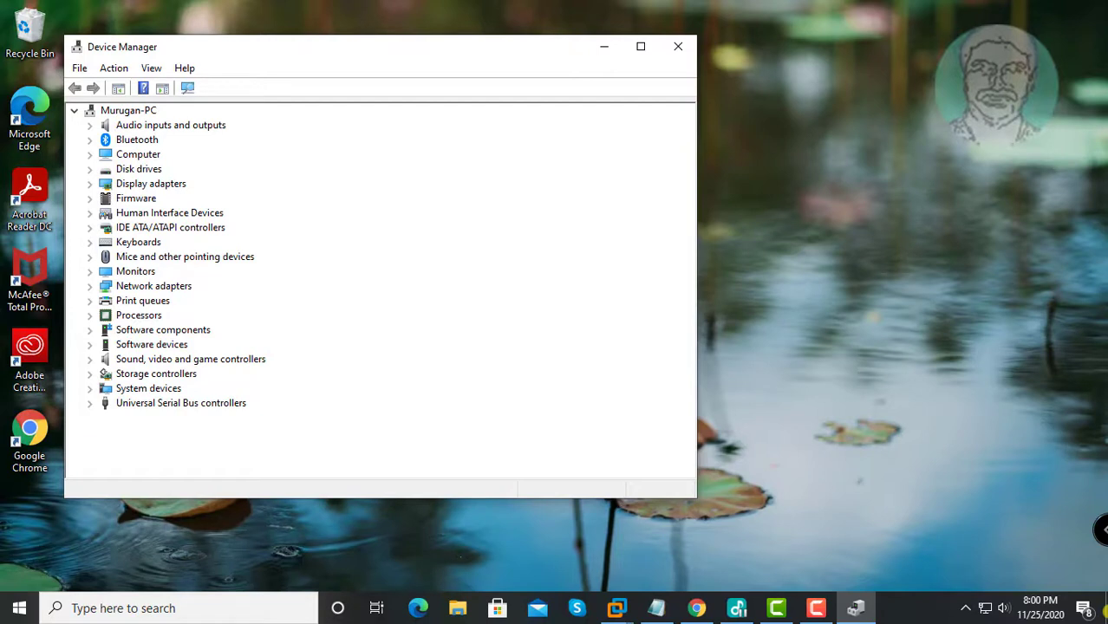
key("Down")
key("Down")
key("Down")
key("Down")
key("Down")
key("Down")
key("Down")
key("Down")
key("Down")
key("Down")
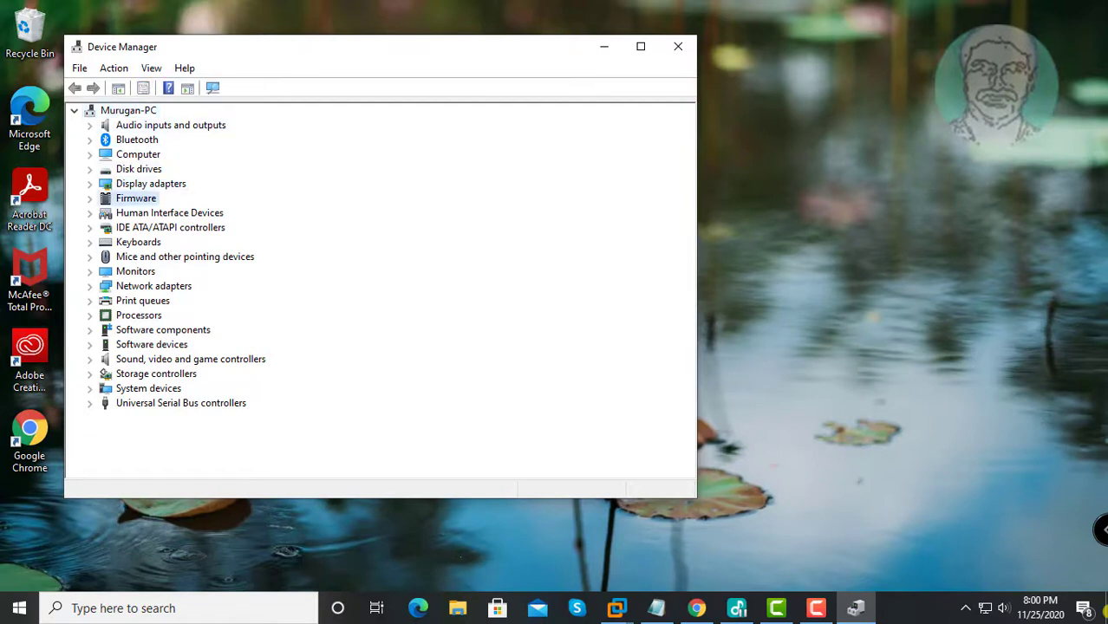
key("Right")
key("Down")
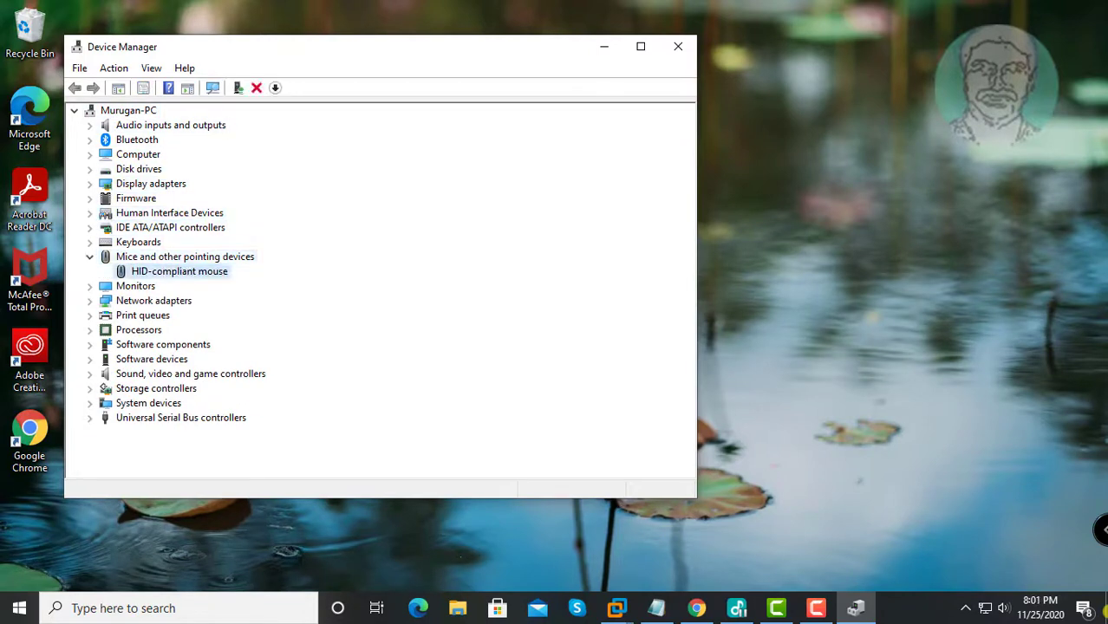
key("Return")
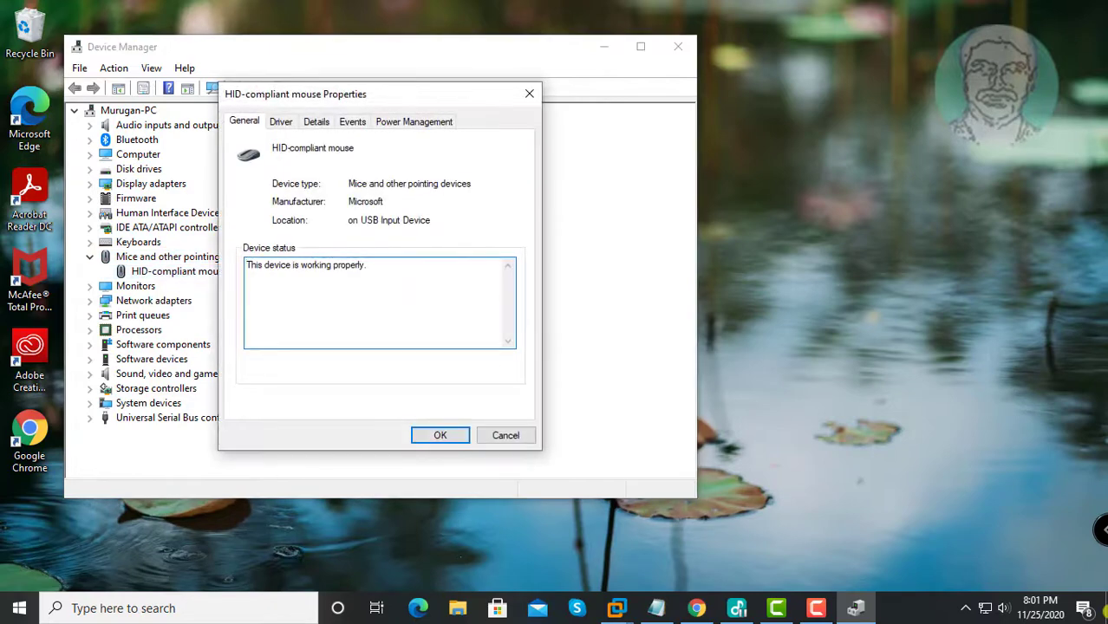
Step: Uninstall the HID-compliant mouse device from its driver properties, confirm the removal, and exit Device Manager
key("Tab")
key("Tab")
key("Tab")
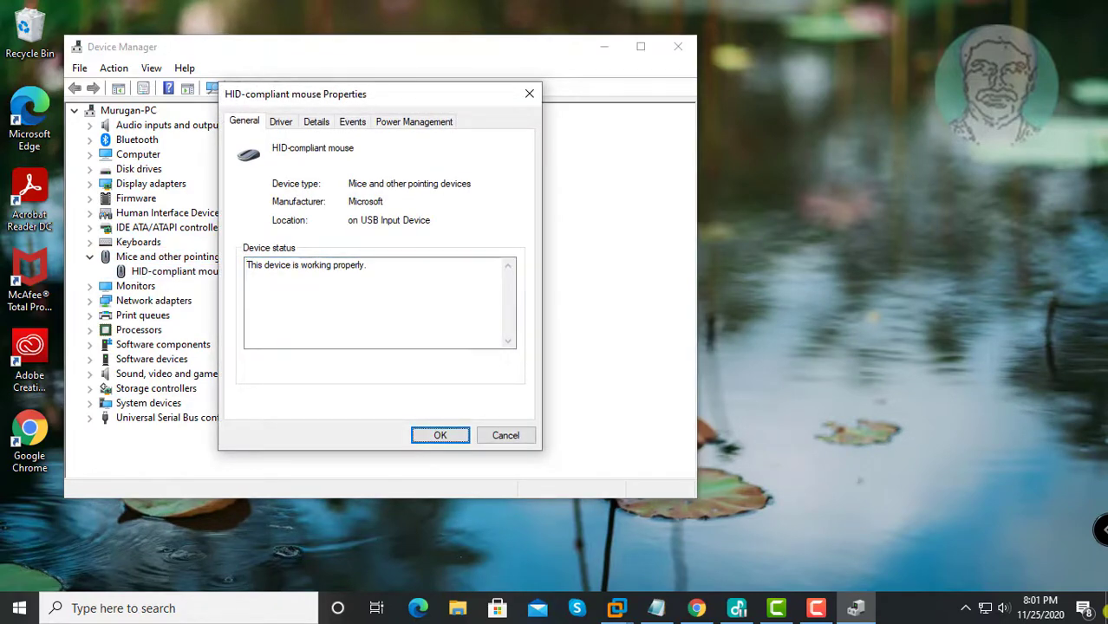
key("Right")
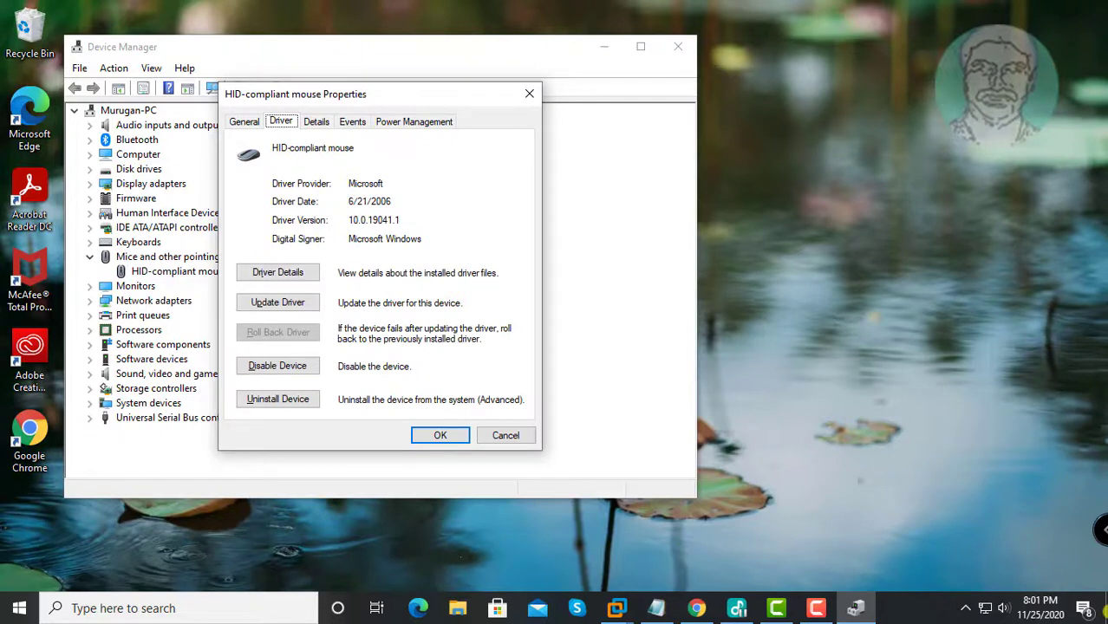
key("Tab")
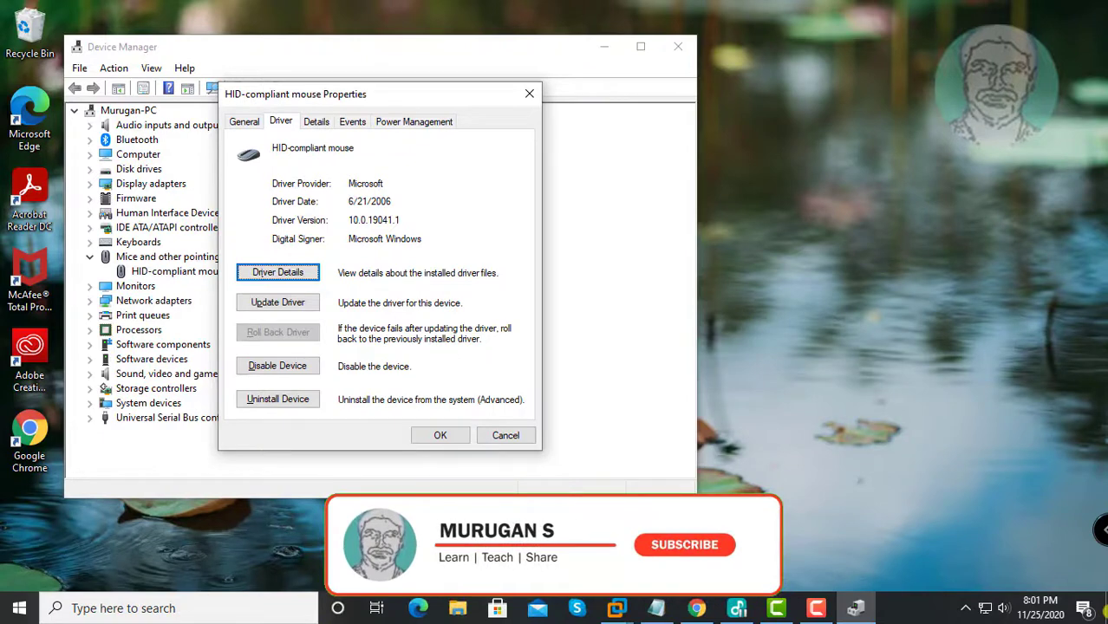
key("Tab")
key("Tab")
key("Tab")
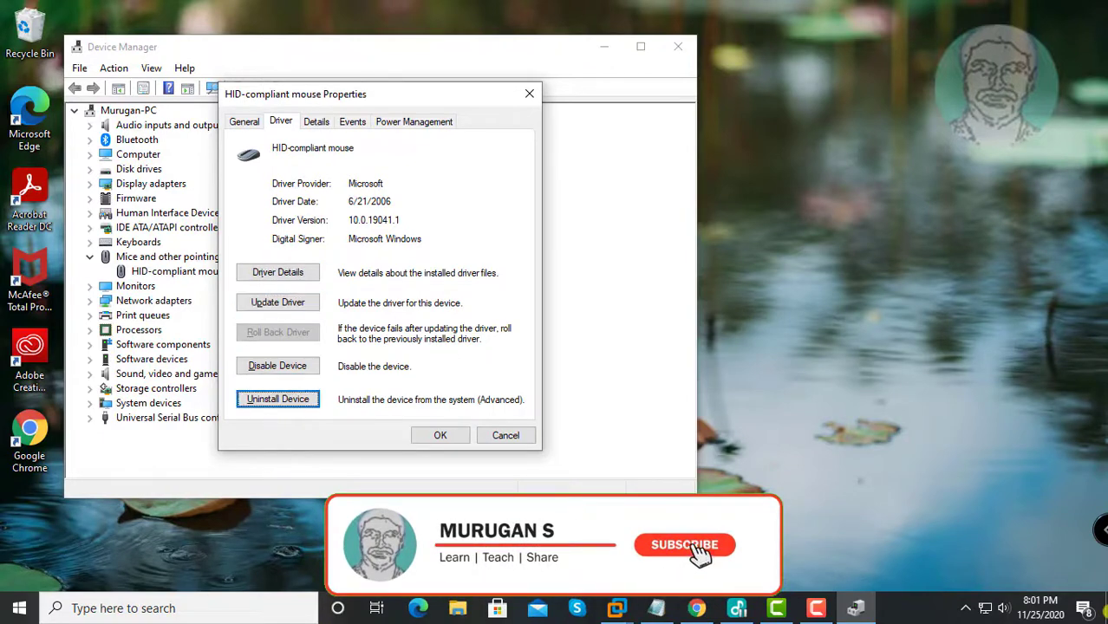
key("Return")
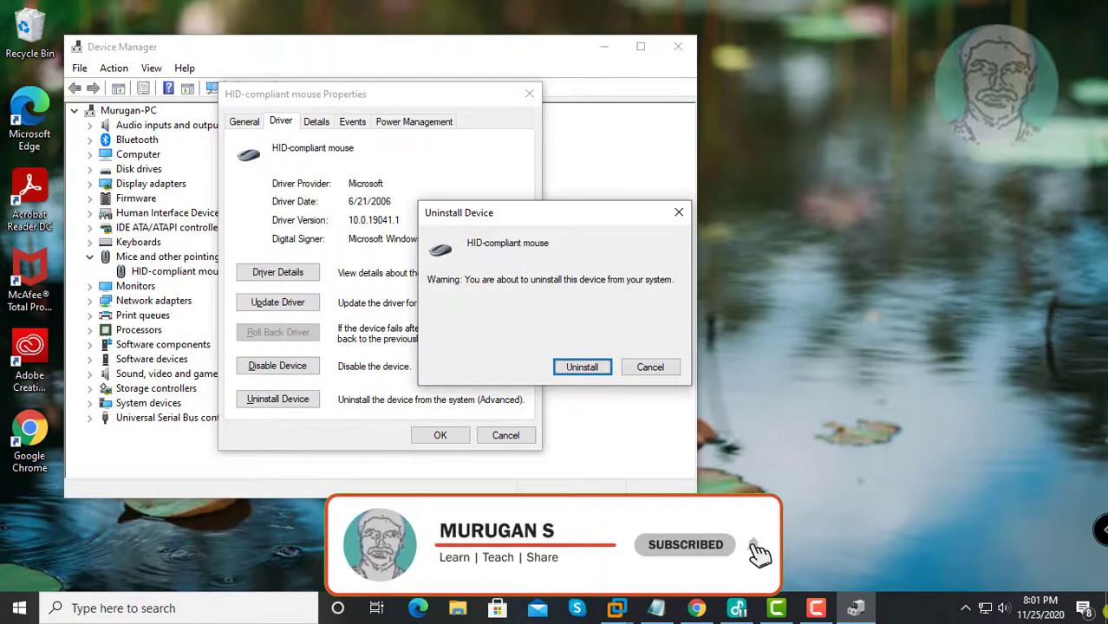
key("Return")
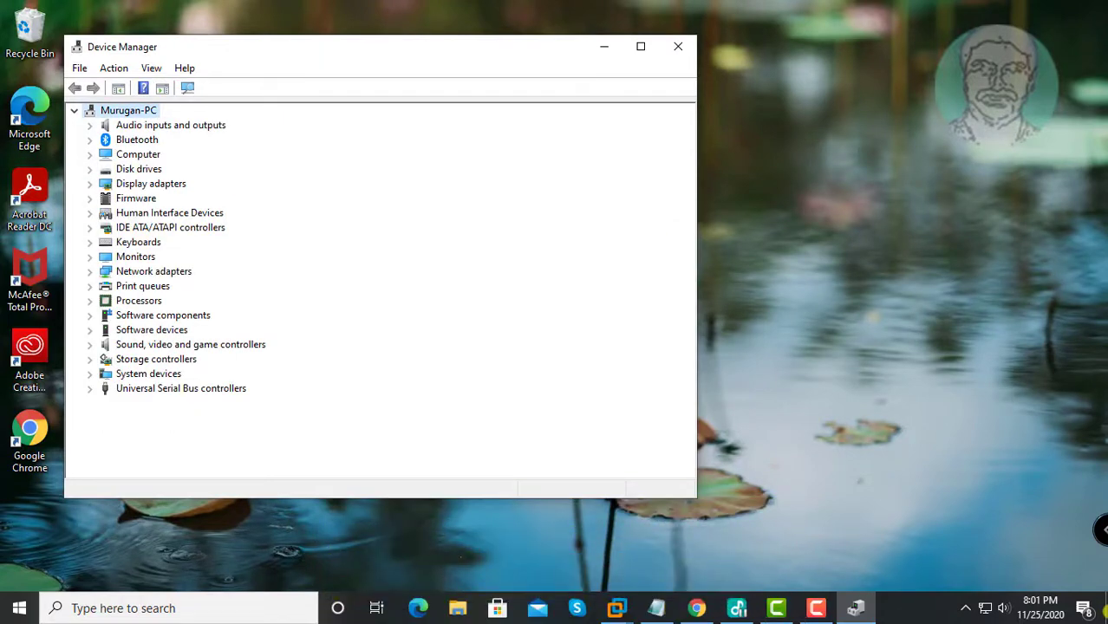
key("alt+f")
key("x")
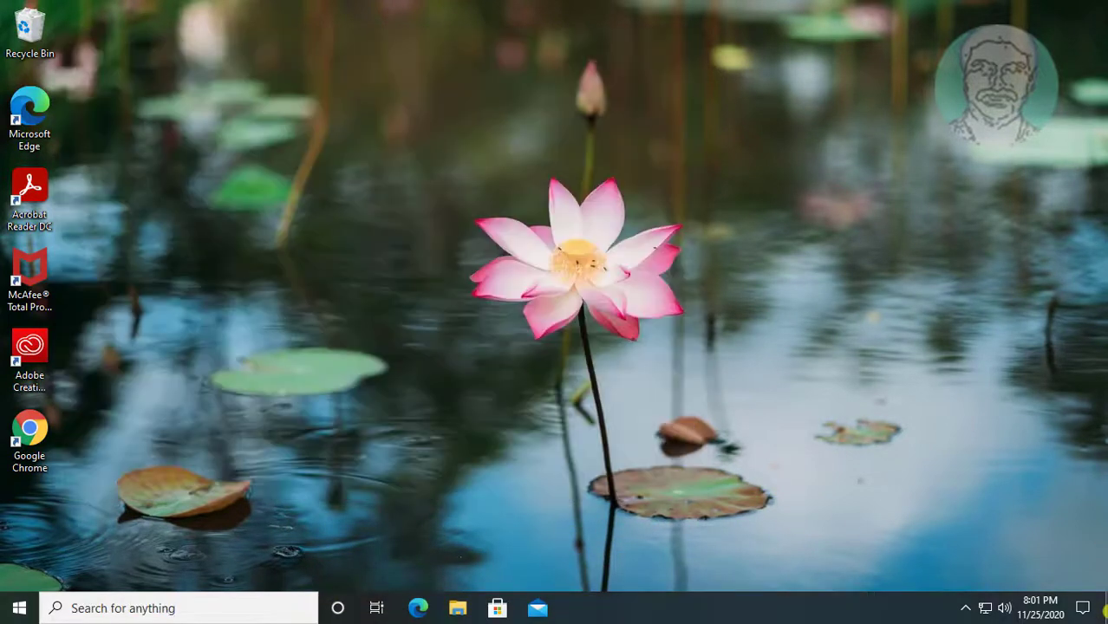
Step: Bring up the computer's power options and choose to restart Windows
key("super")
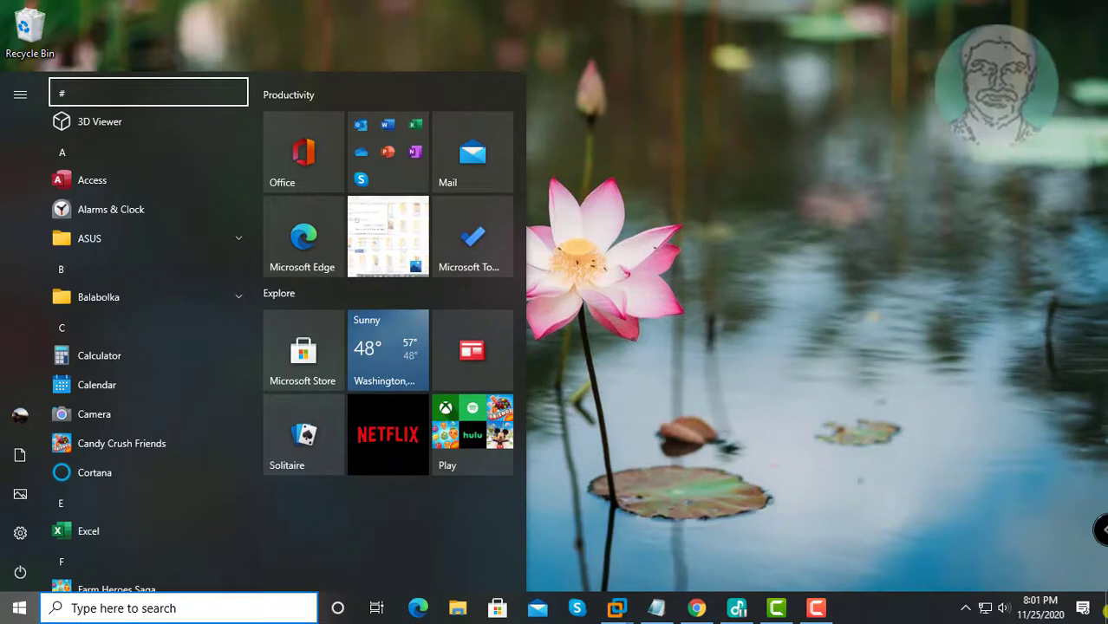
key("Tab")
key("Tab")
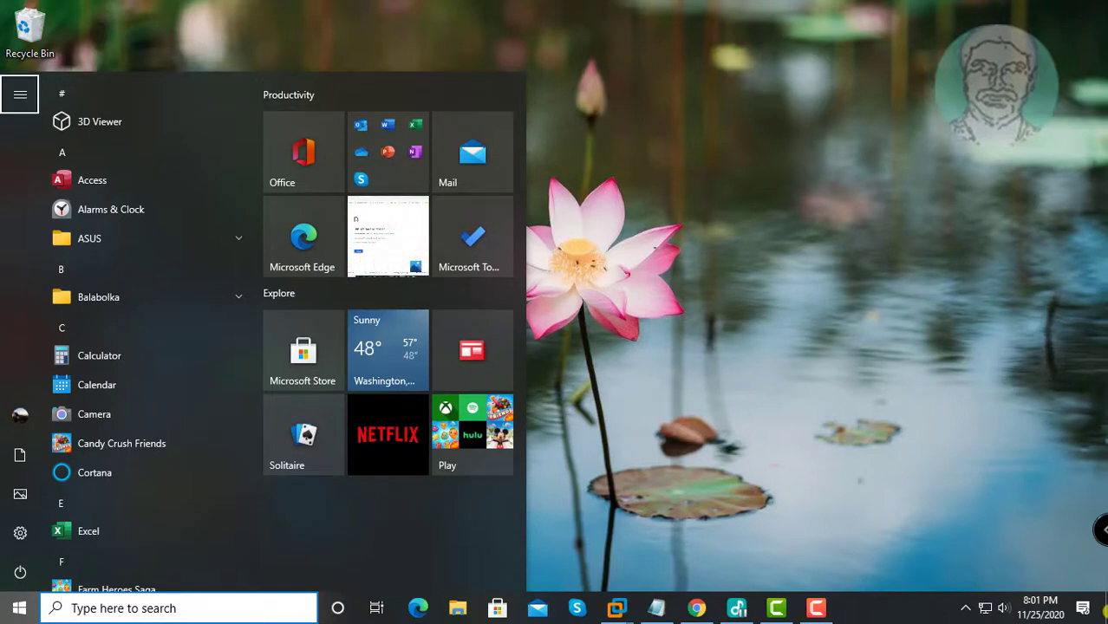
key("Down")
key("Down")
key("Down")
key("Down")
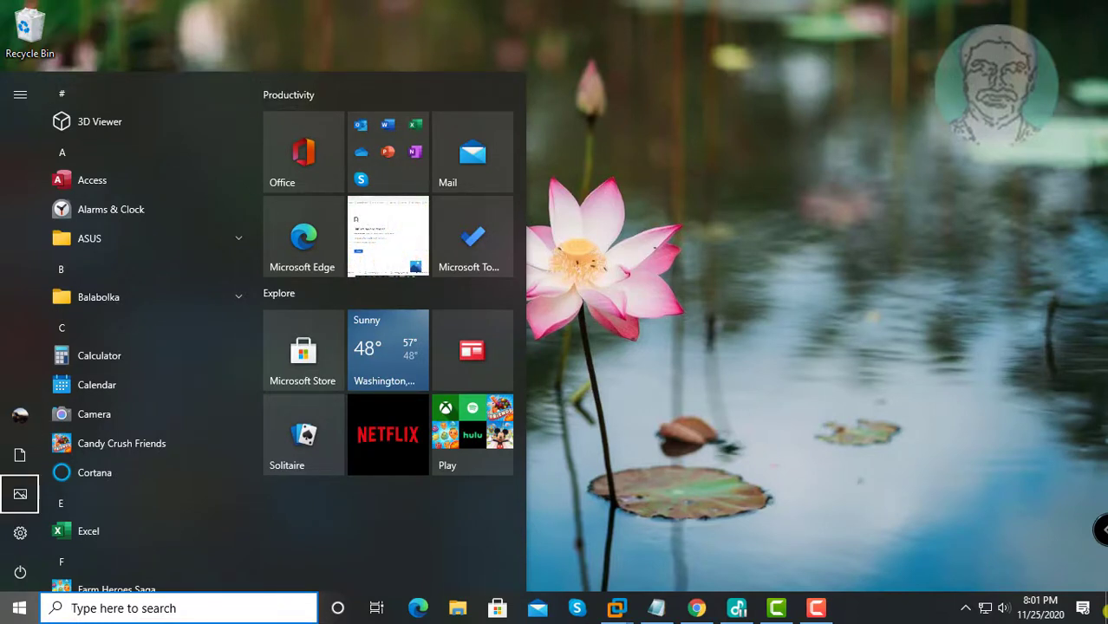
key("Down")
key("Return")
key("Down")
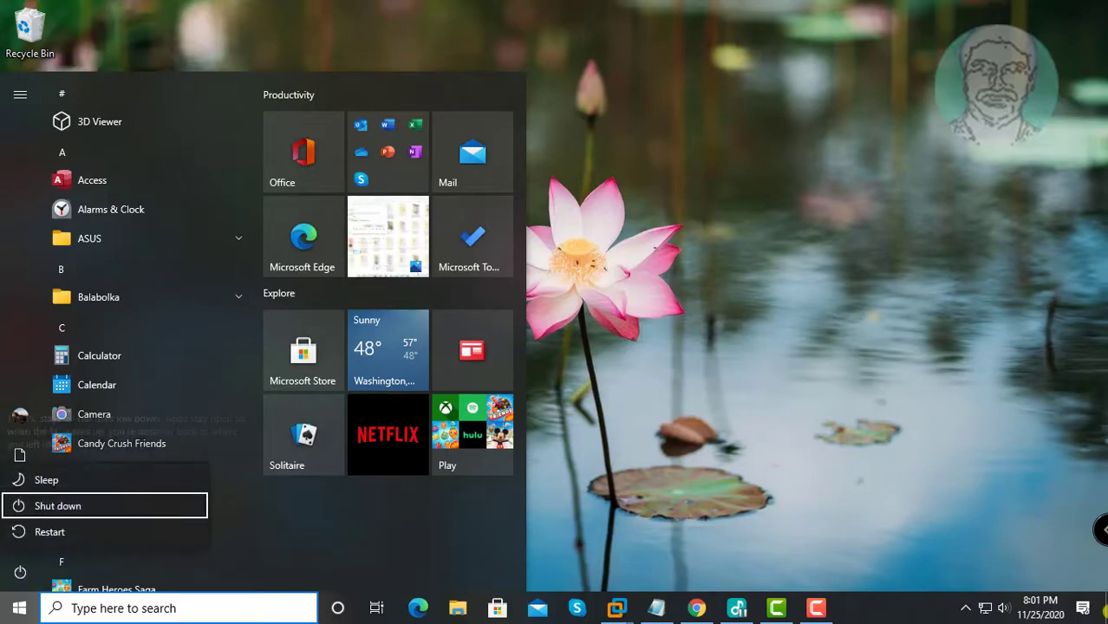